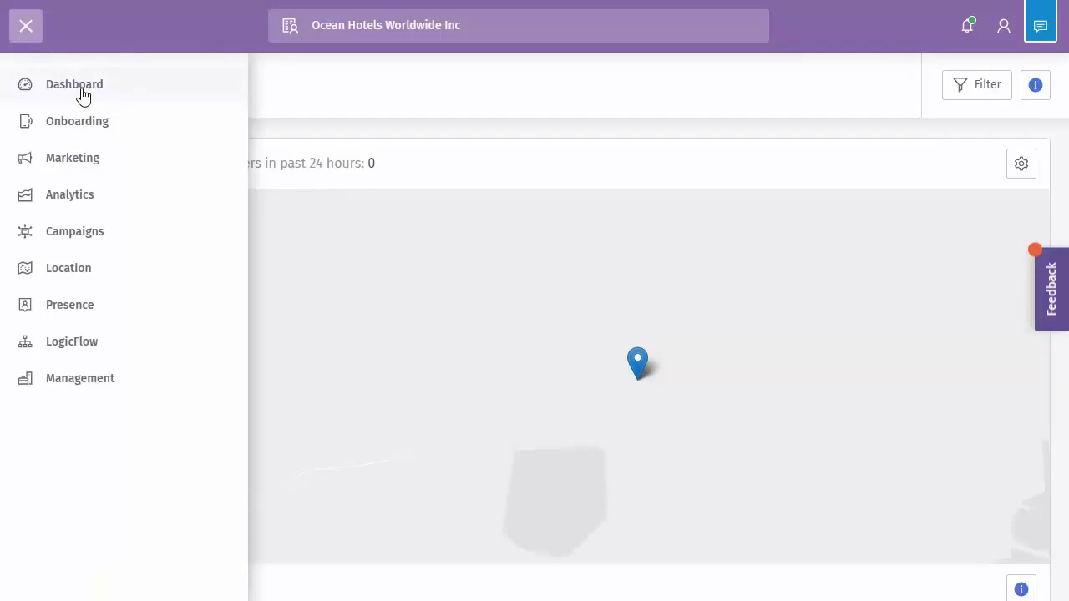
Step: Open the Standard dashboard and check the report filters applied to the daily Visit count widget
left_click(82, 90)
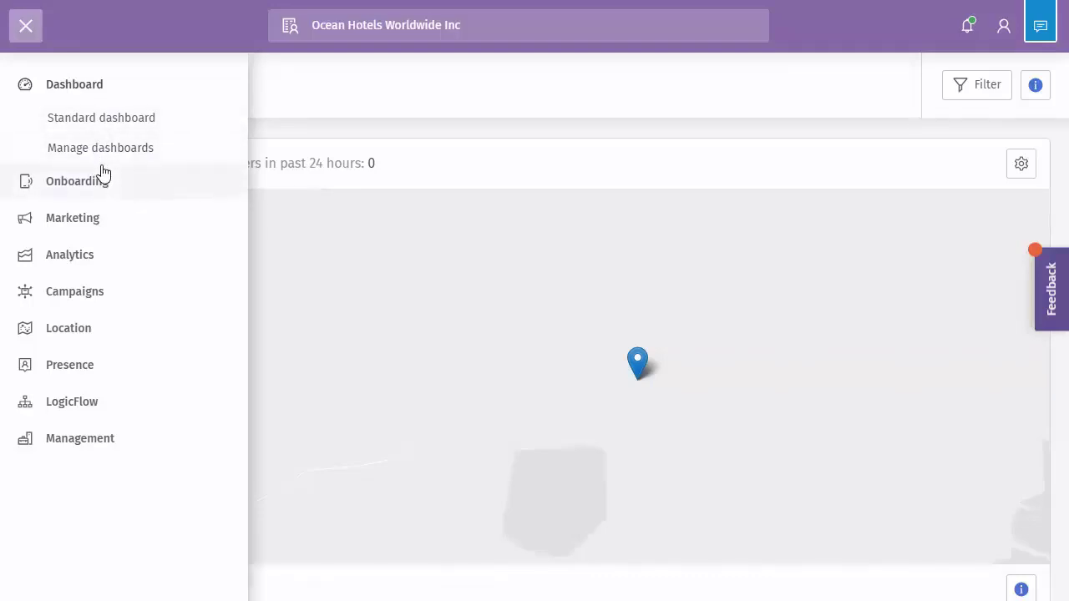
left_click(101, 124)
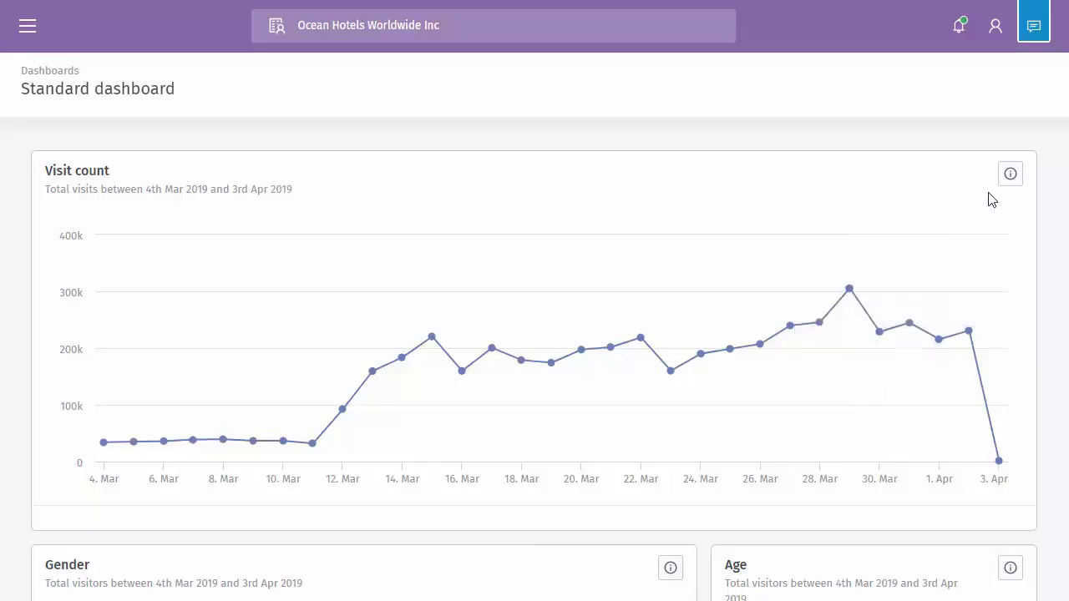
left_click(1011, 177)
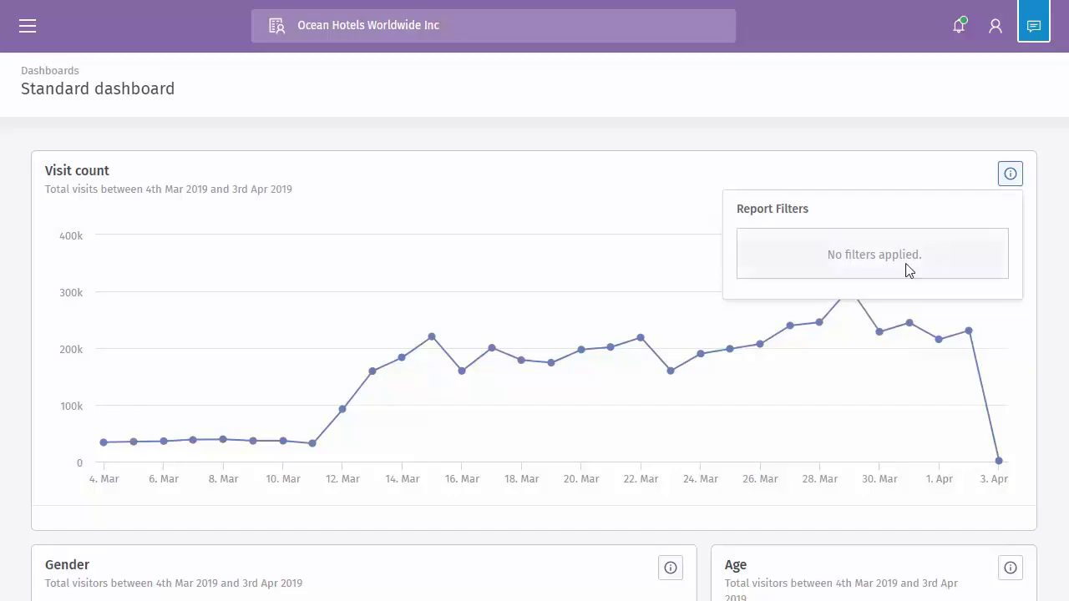
left_click(1013, 175)
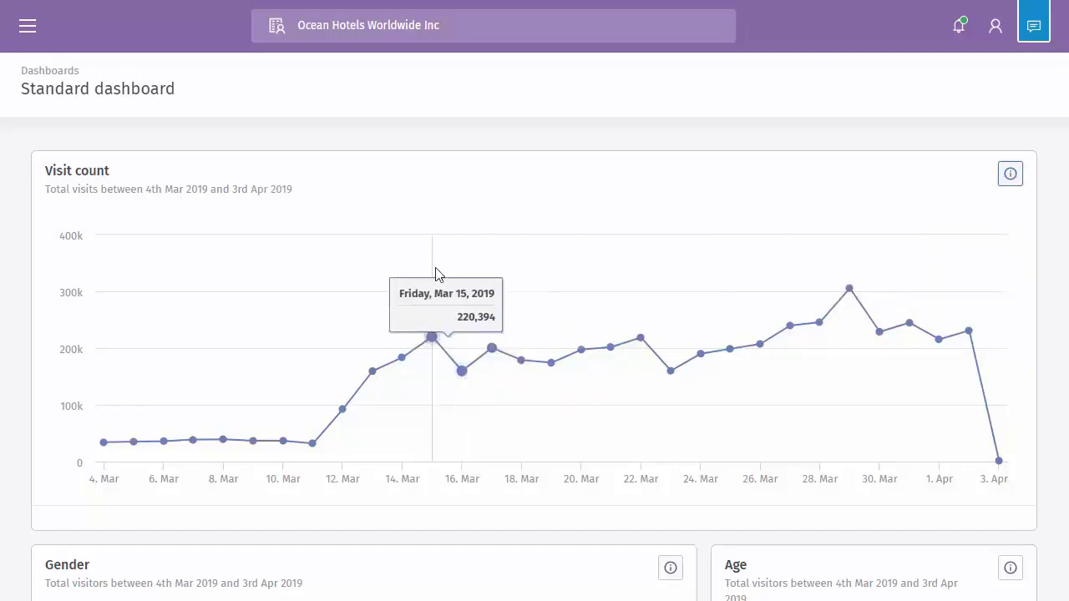
Step: Review the Standard dashboard's widgets, from gender and age to new vs repeat, connection method and visit count
scroll(383, 280, "down", 4)
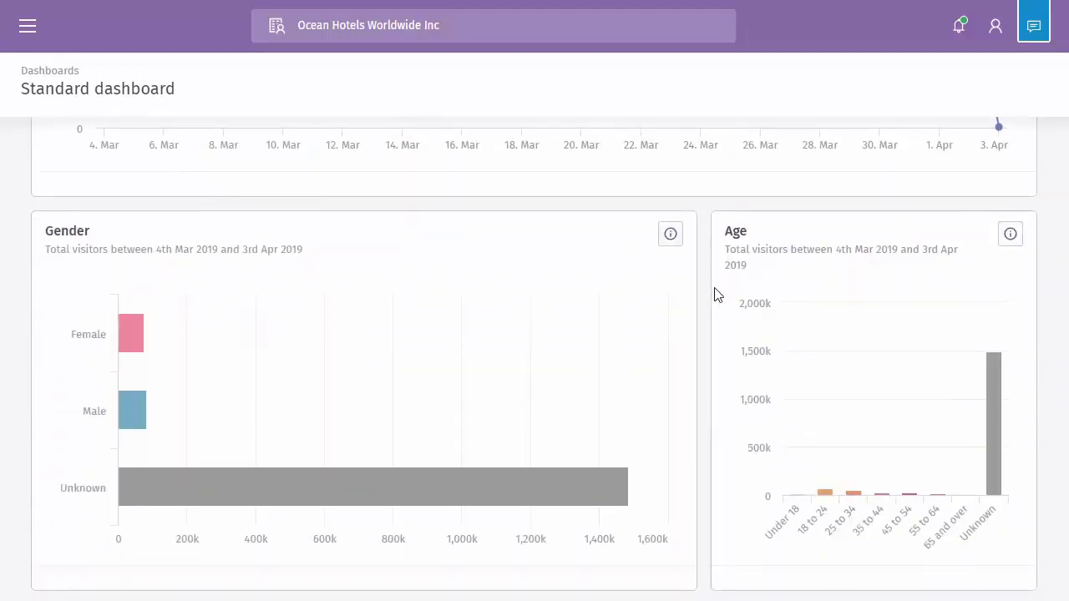
scroll(717, 295, "down", 1)
scroll(716, 303, "down", 4)
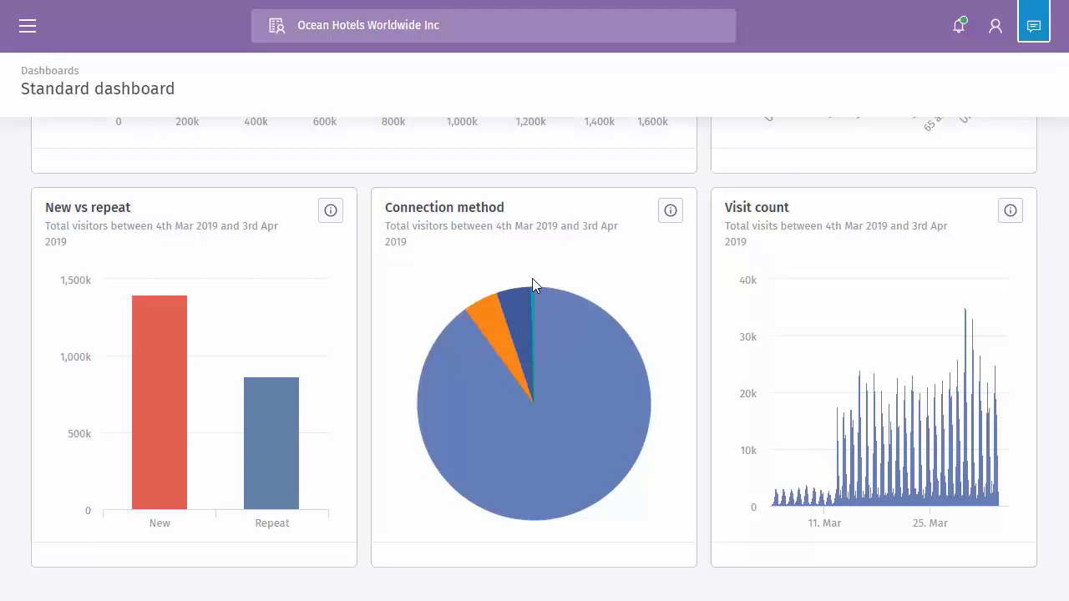
scroll(532, 278, "up", 8)
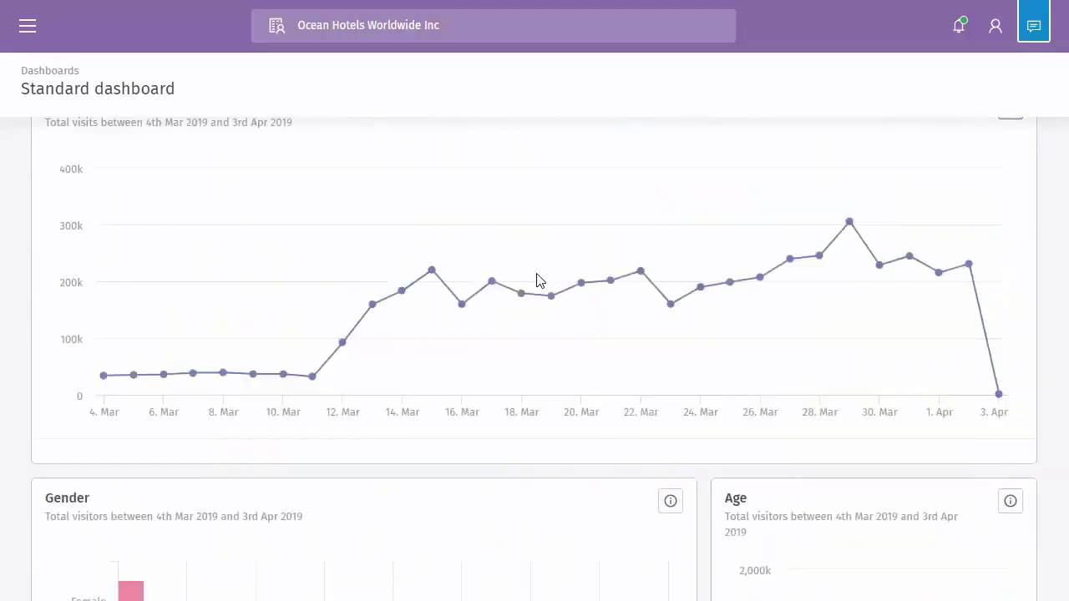
scroll(539, 280, "up", 1)
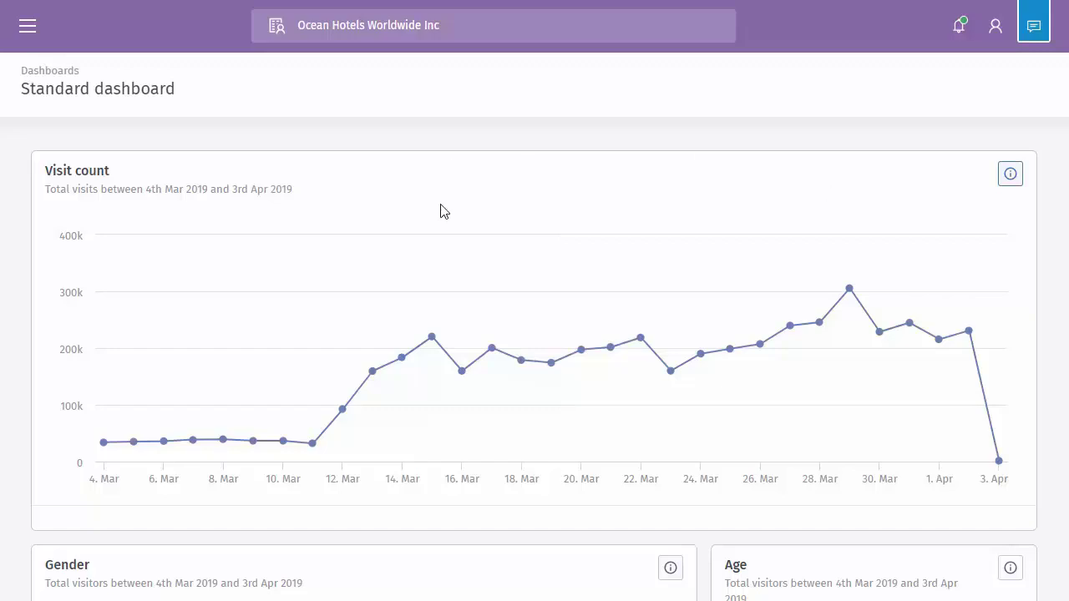
mouse_move(477, 253)
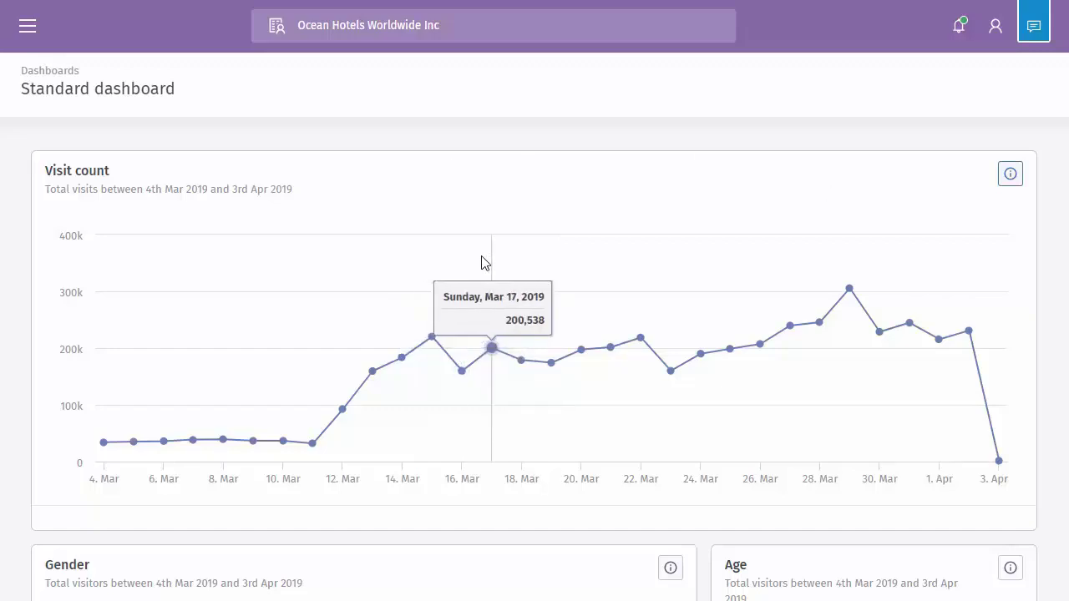
Step: Open the dashboard management list and view the actions available for the Standard dashboard
left_click(27, 30)
left_click(64, 83)
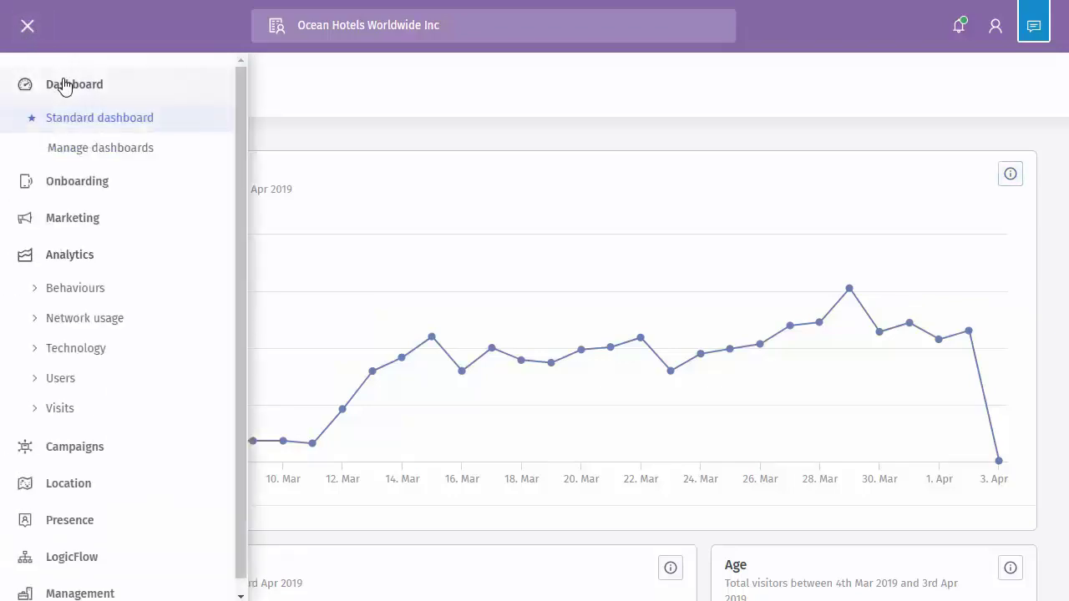
left_click(96, 158)
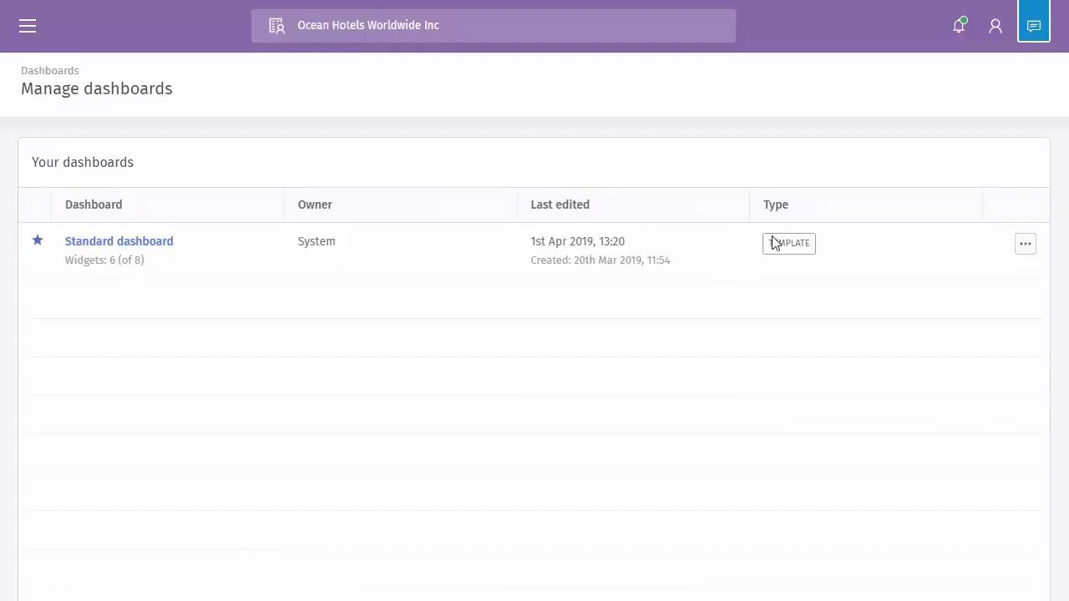
left_click(1027, 247)
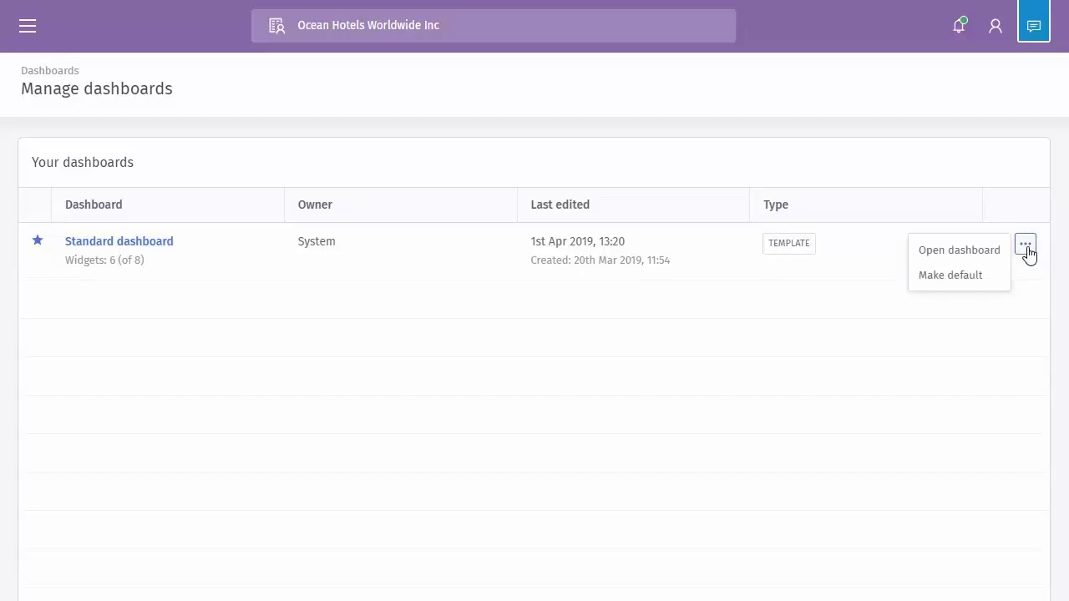
left_click(975, 288)
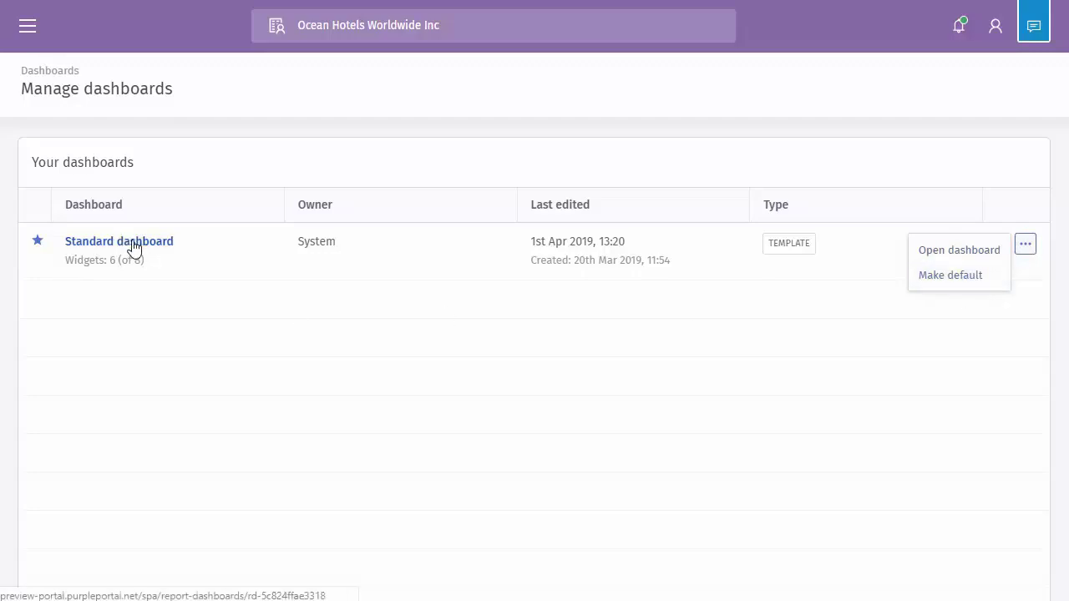
left_click(876, 264)
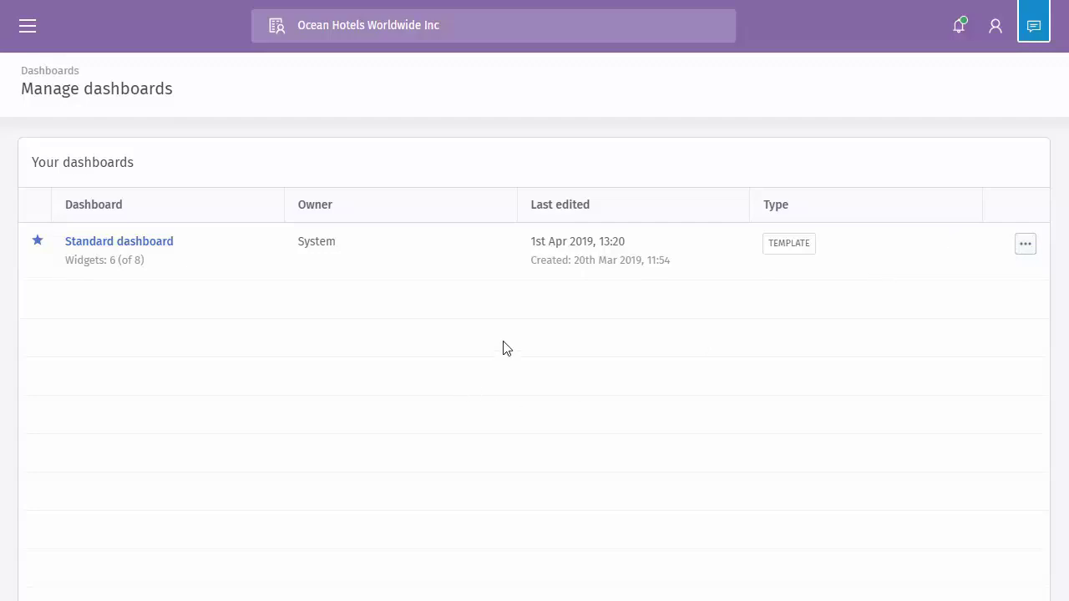
Step: Open the New vs repeat report from the Behaviours analytics and look over its chart and legend
left_click(28, 26)
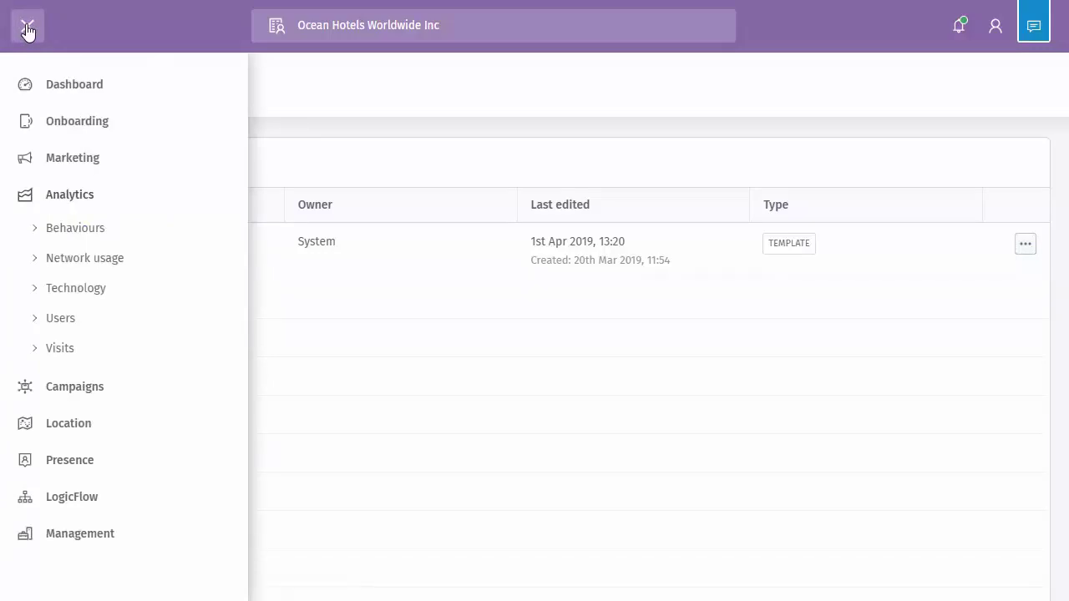
left_click(49, 235)
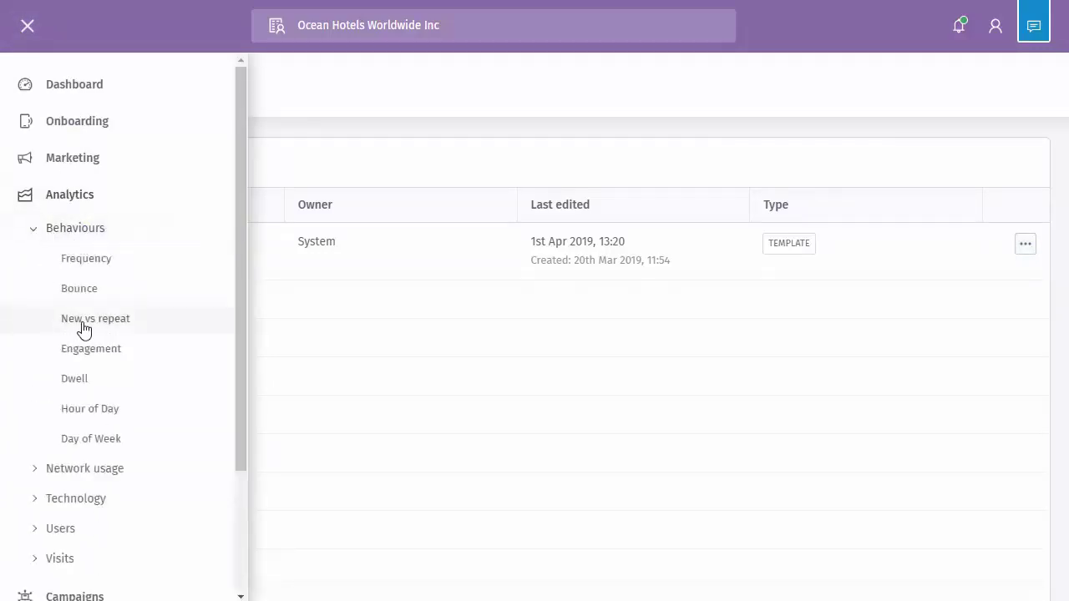
left_click(89, 326)
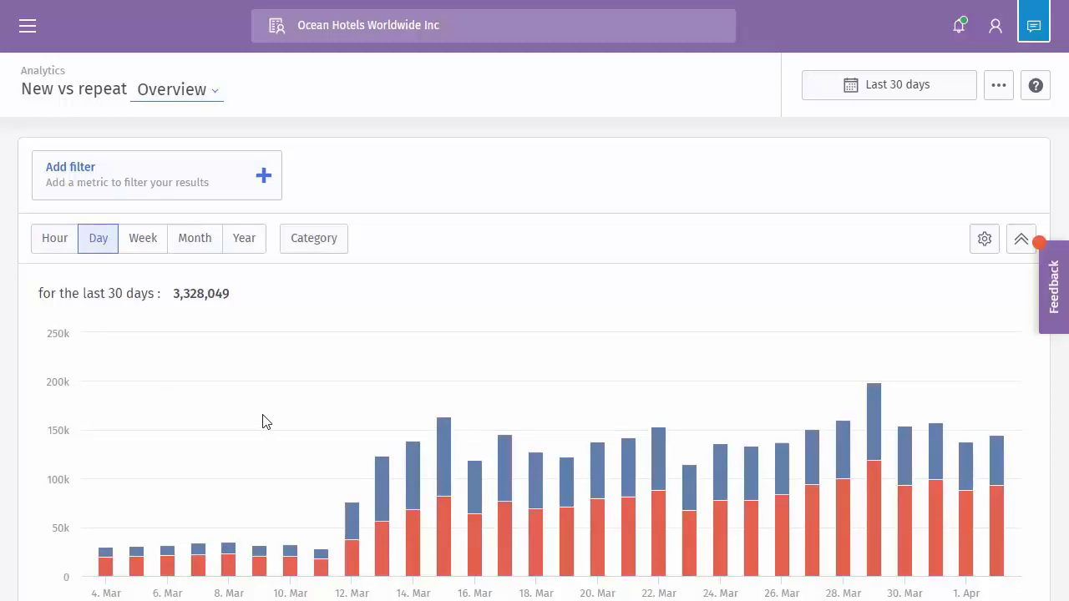
scroll(139, 448, "down", 1)
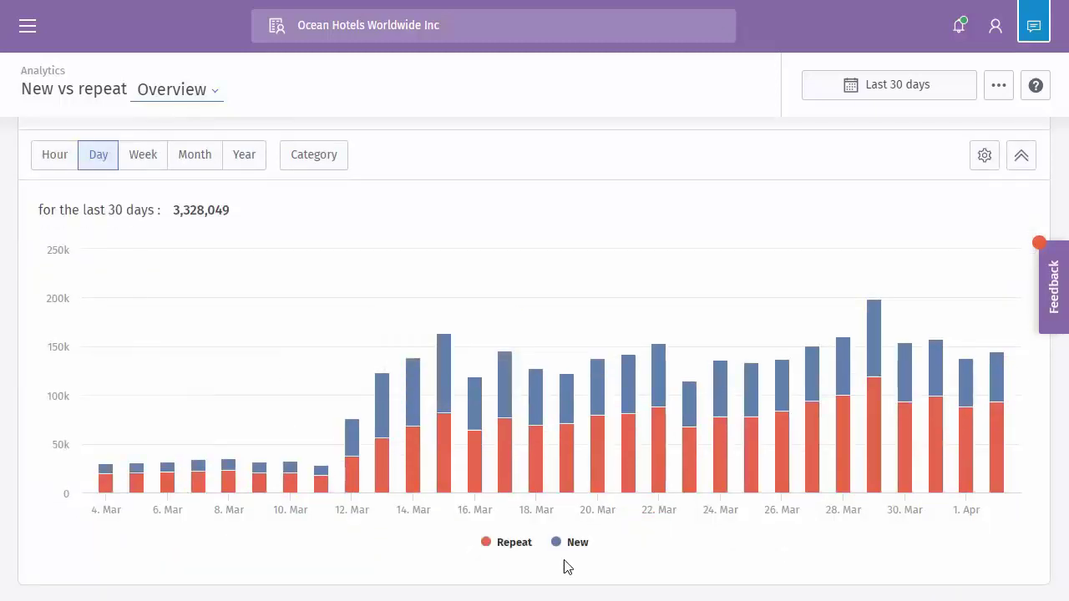
scroll(460, 466, "up", 1)
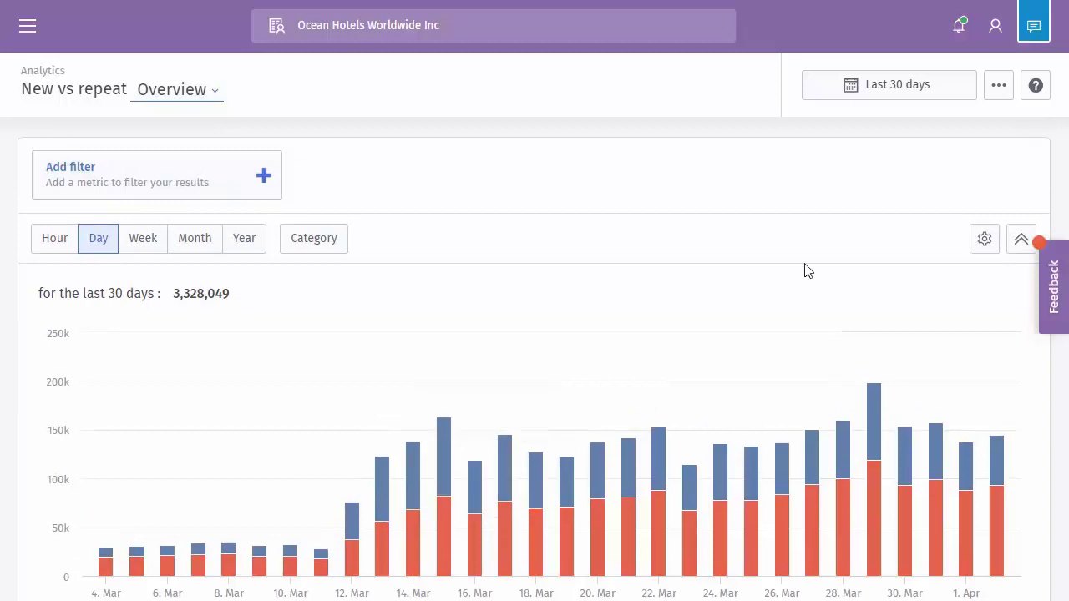
Step: Set the New vs repeat report's date range to the last 7 days and review the chart
left_click(894, 92)
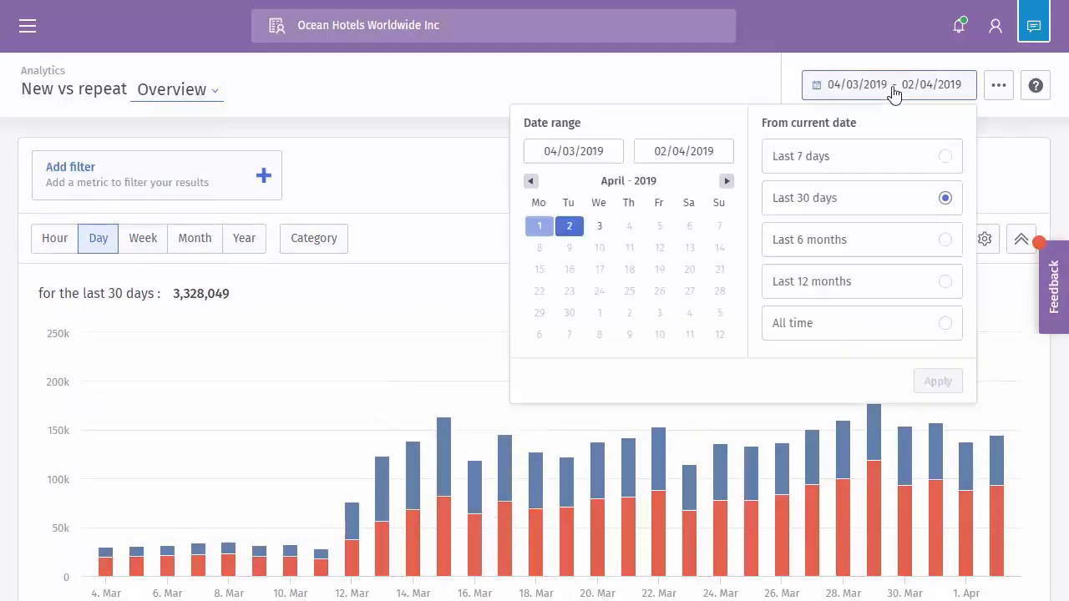
left_click(946, 160)
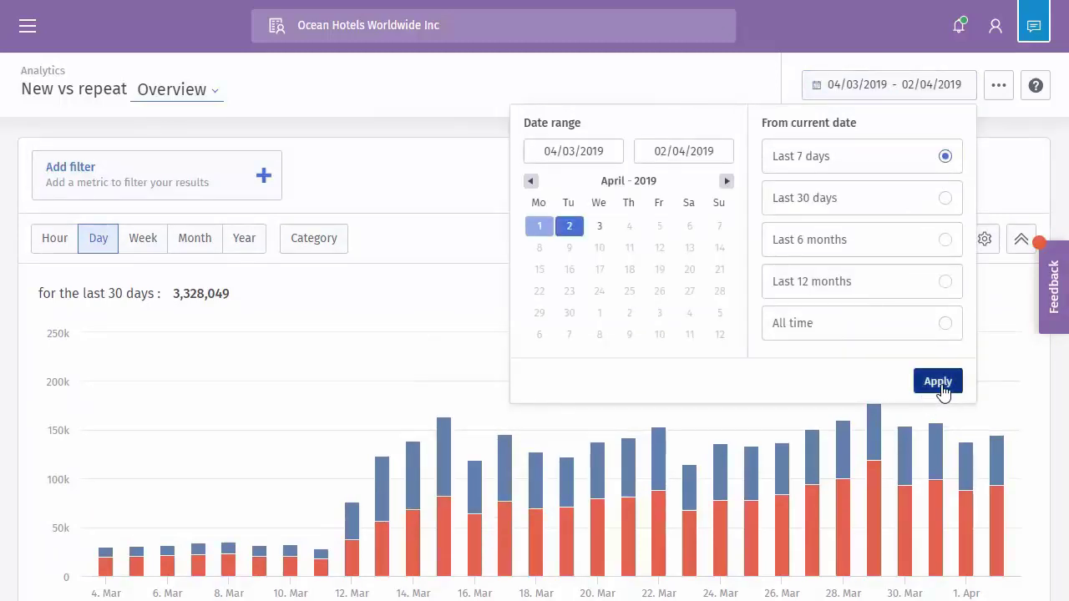
left_click(939, 384)
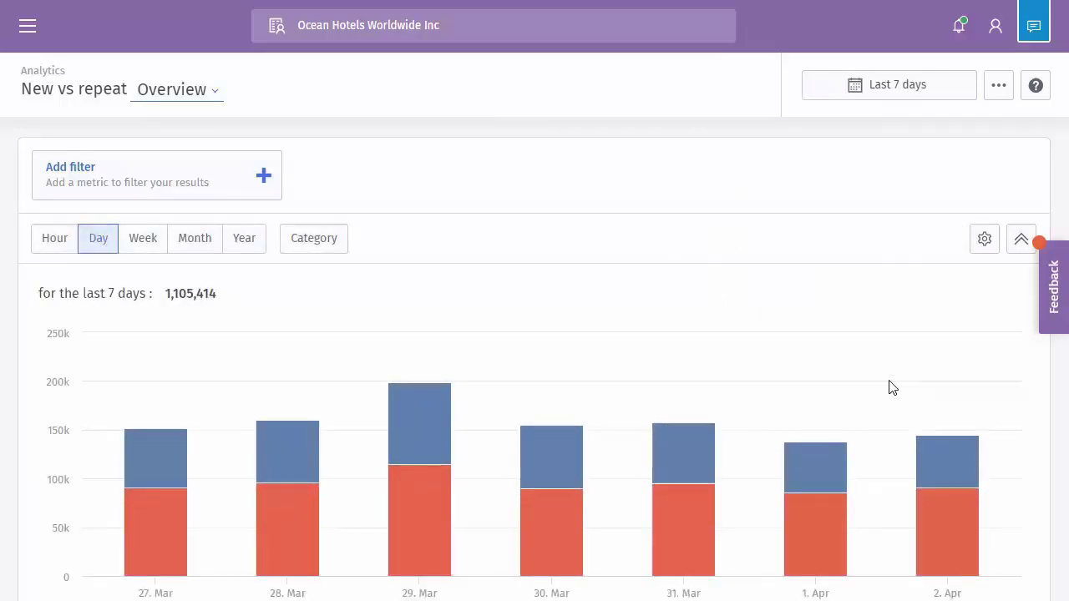
scroll(551, 398, "down", 1)
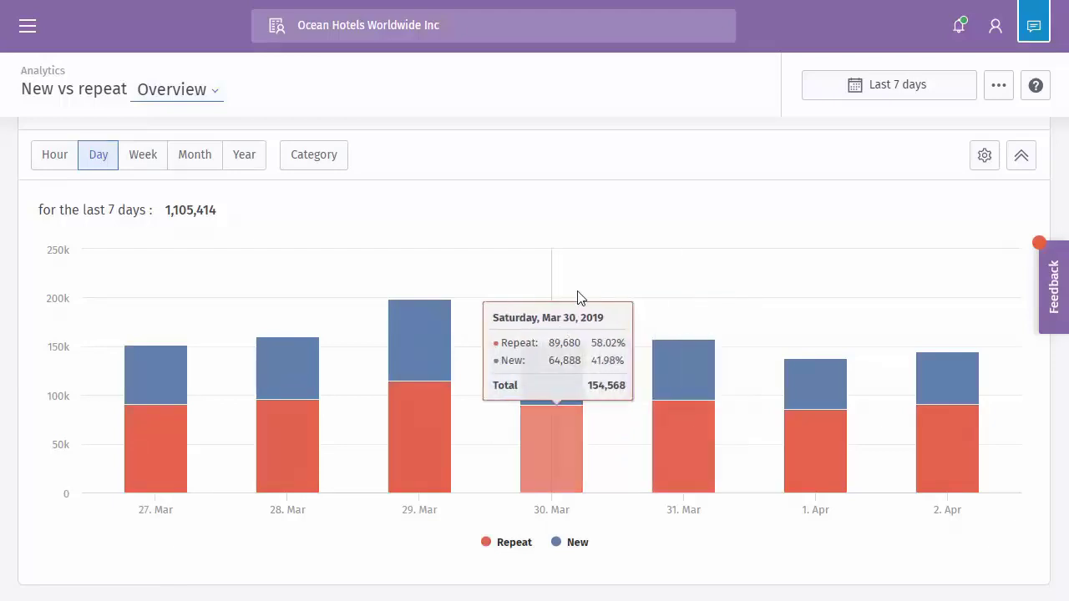
scroll(488, 276, "up", 1)
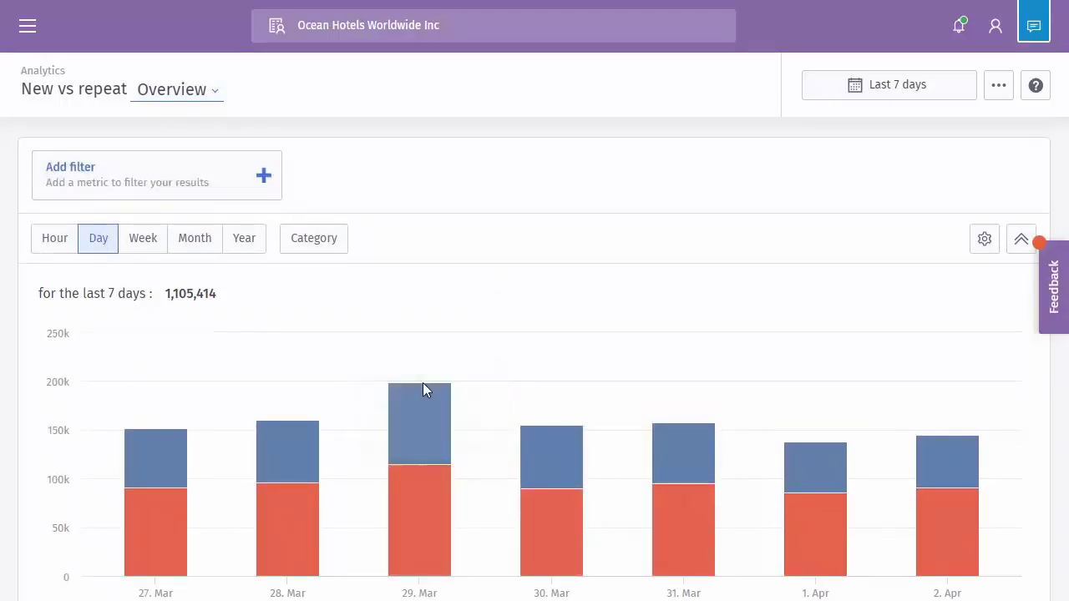
Step: Break the New vs repeat report down by Gender instead of Overview and examine the resulting chart
left_click(200, 102)
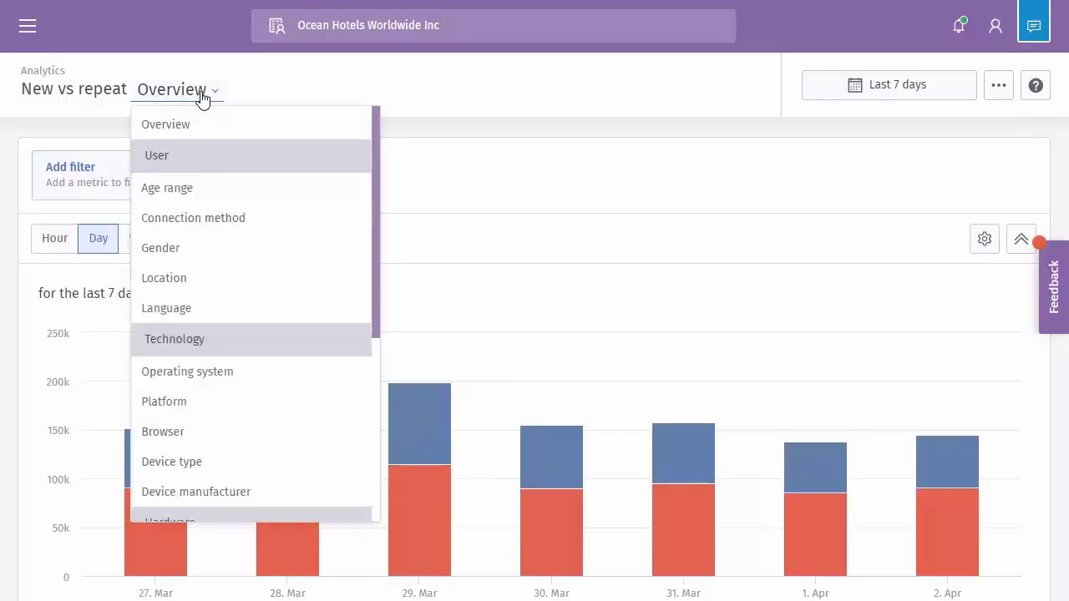
left_click(169, 252)
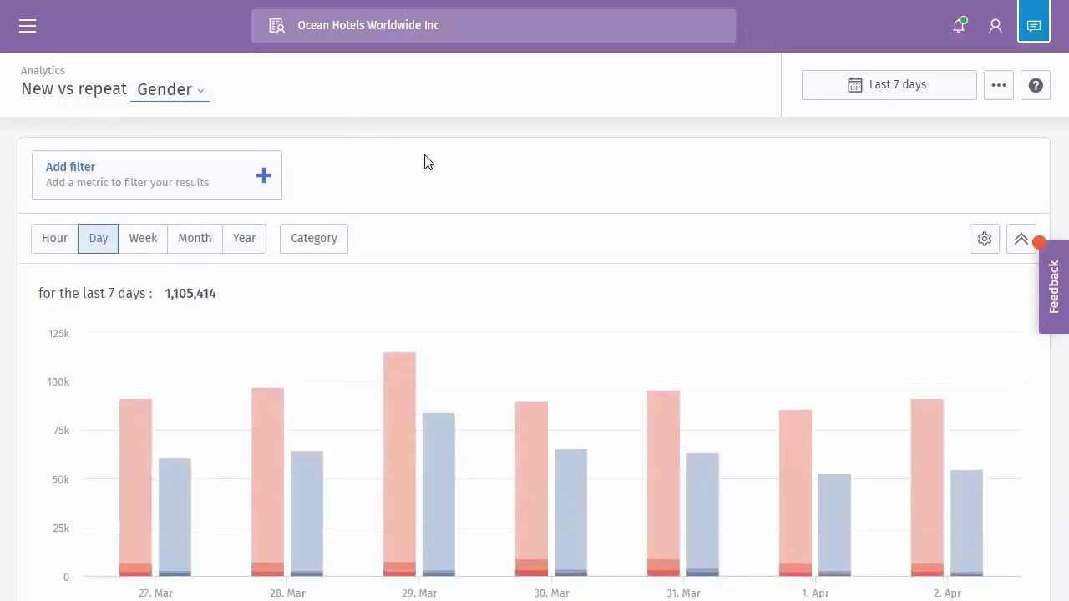
scroll(426, 163, "down", 1)
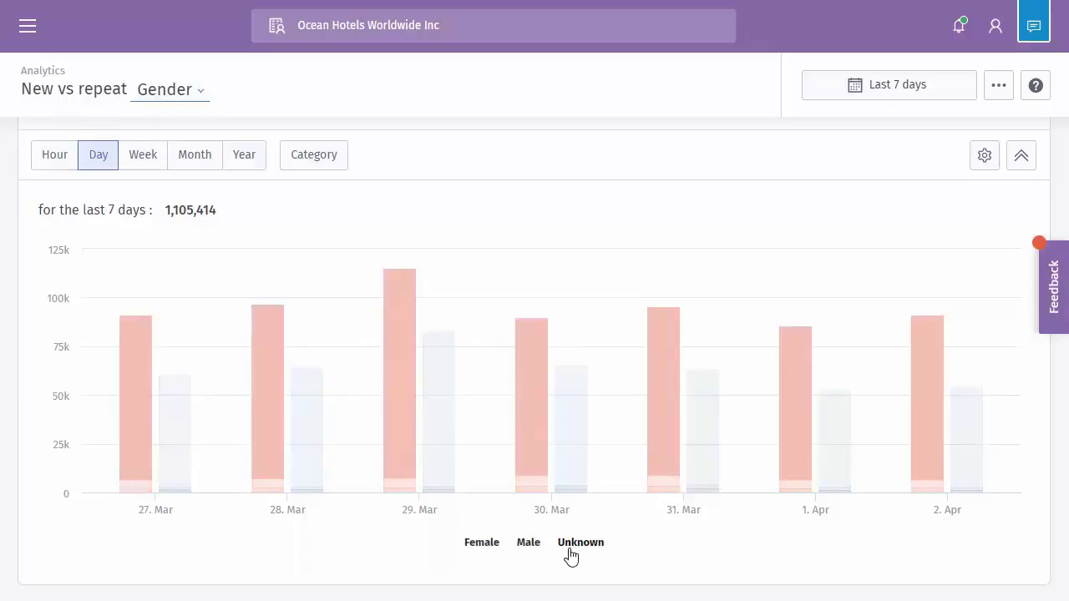
scroll(327, 524, "up", 1)
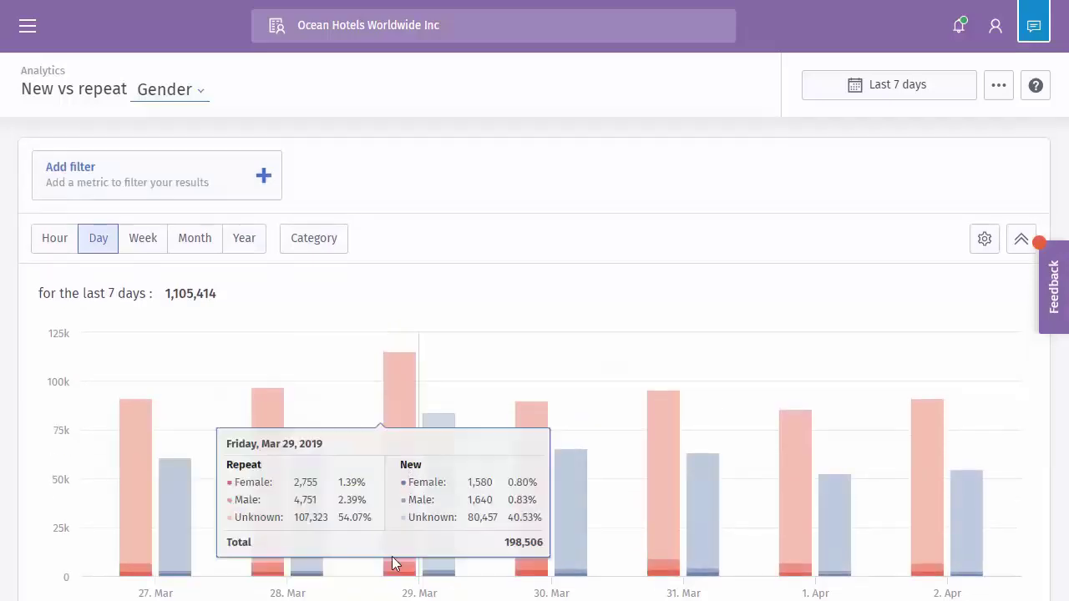
Step: Filter the report by the age range 18 to 24 and apply the filter
left_click(261, 174)
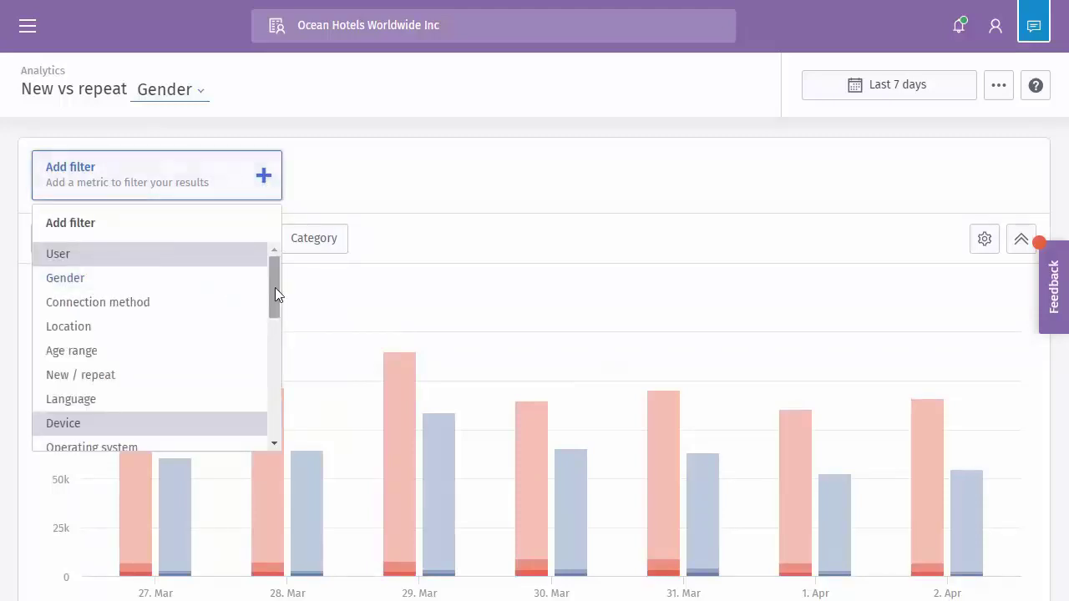
left_click_drag(274, 288, 274, 296)
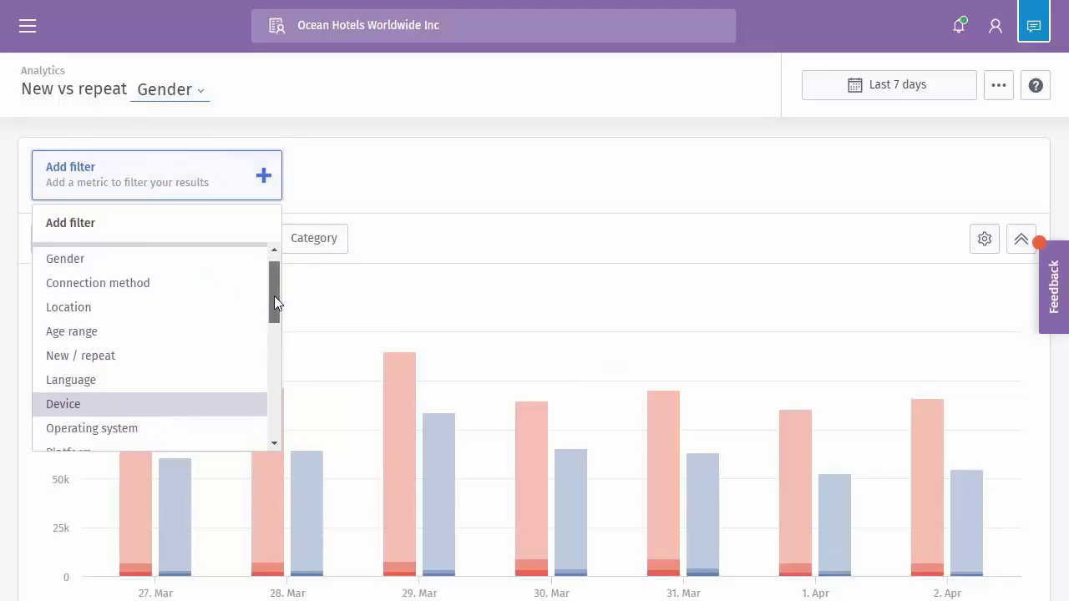
left_click(154, 334)
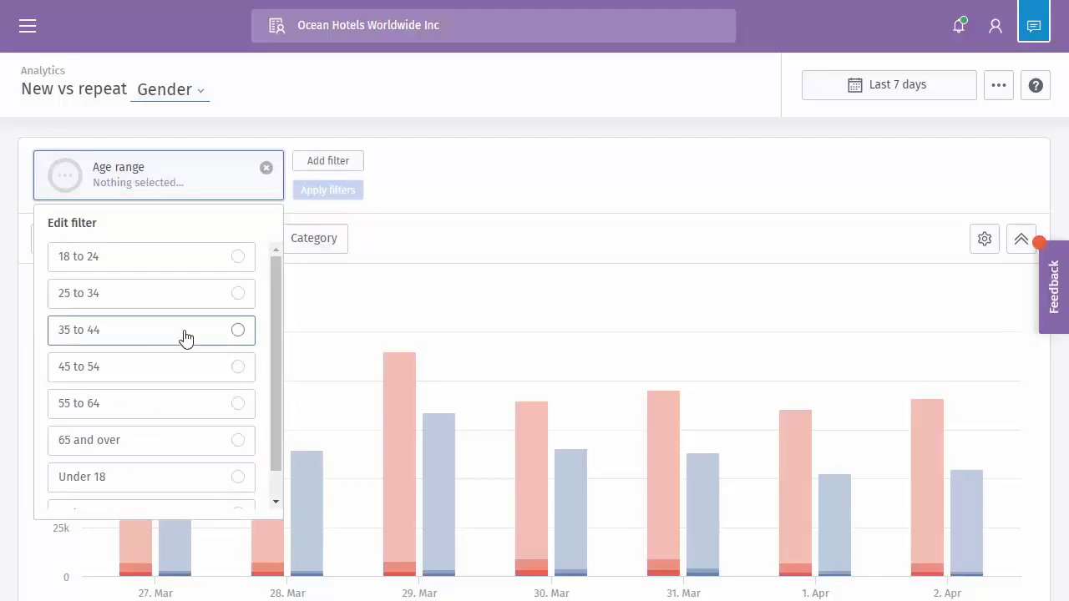
left_click(238, 259)
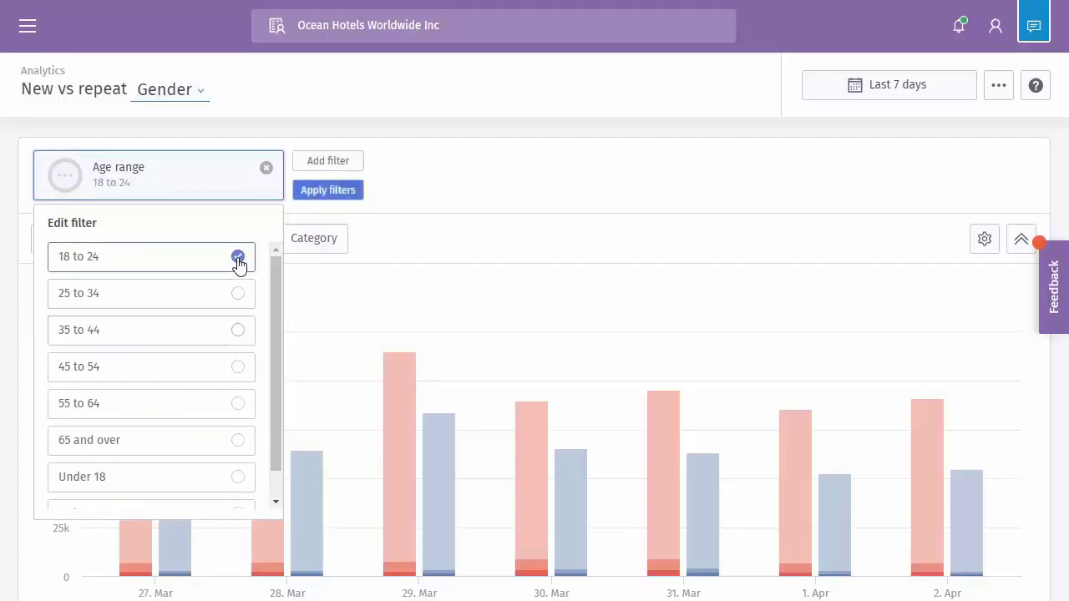
left_click(345, 191)
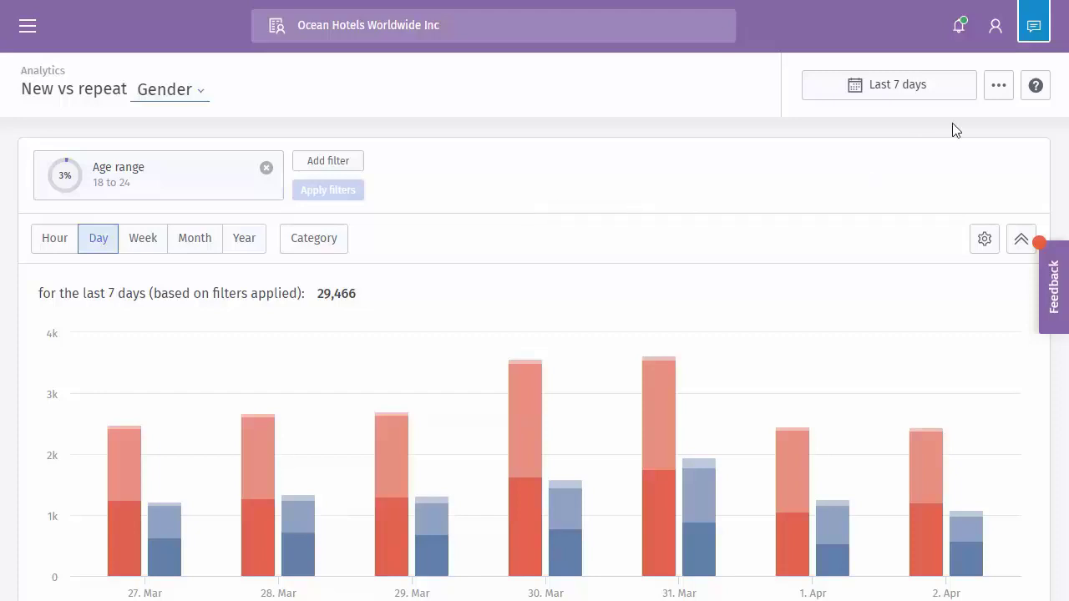
Step: Add the filtered New vs repeat by gender report to a new dashboard named Training
left_click(1000, 91)
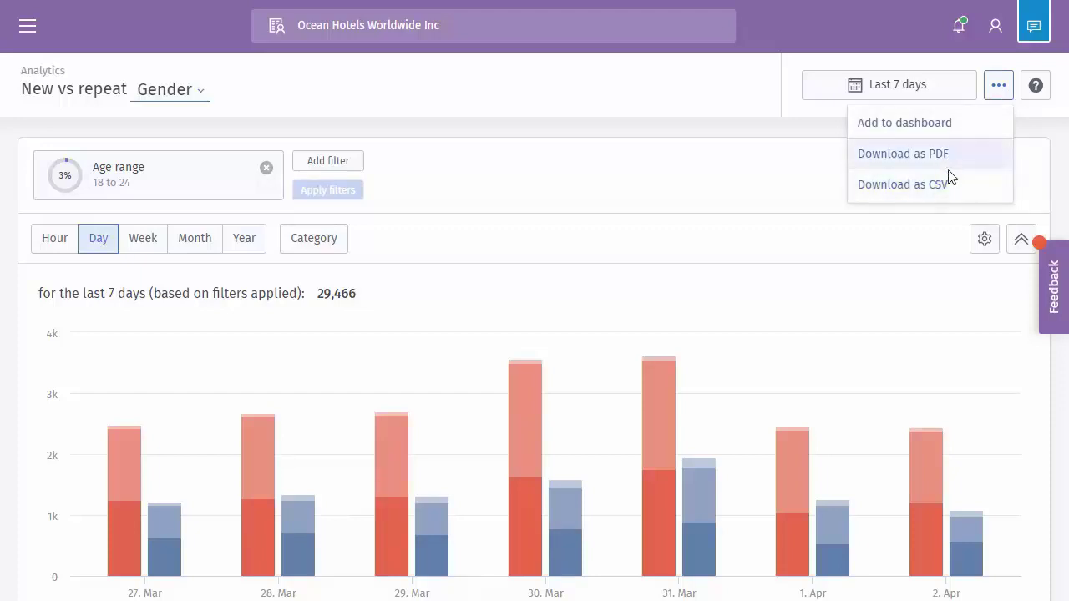
left_click(904, 127)
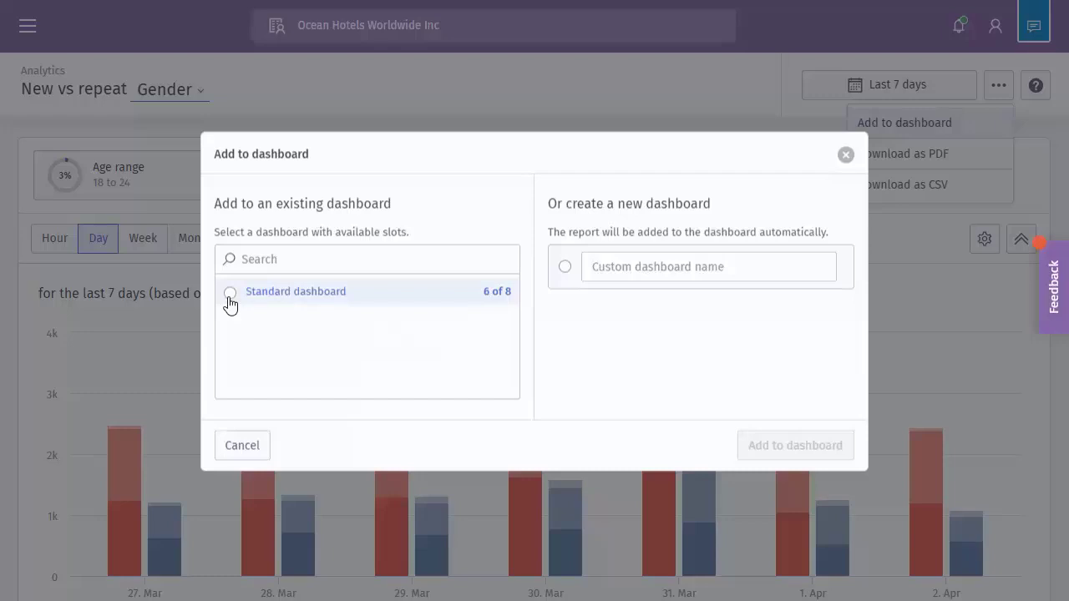
left_click(265, 251)
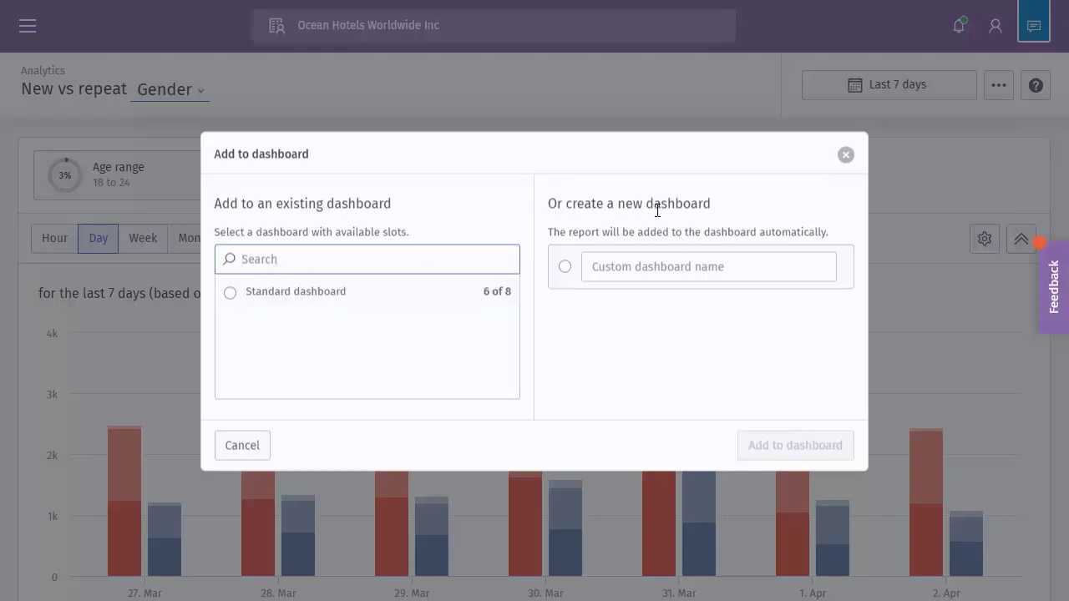
left_click(566, 267)
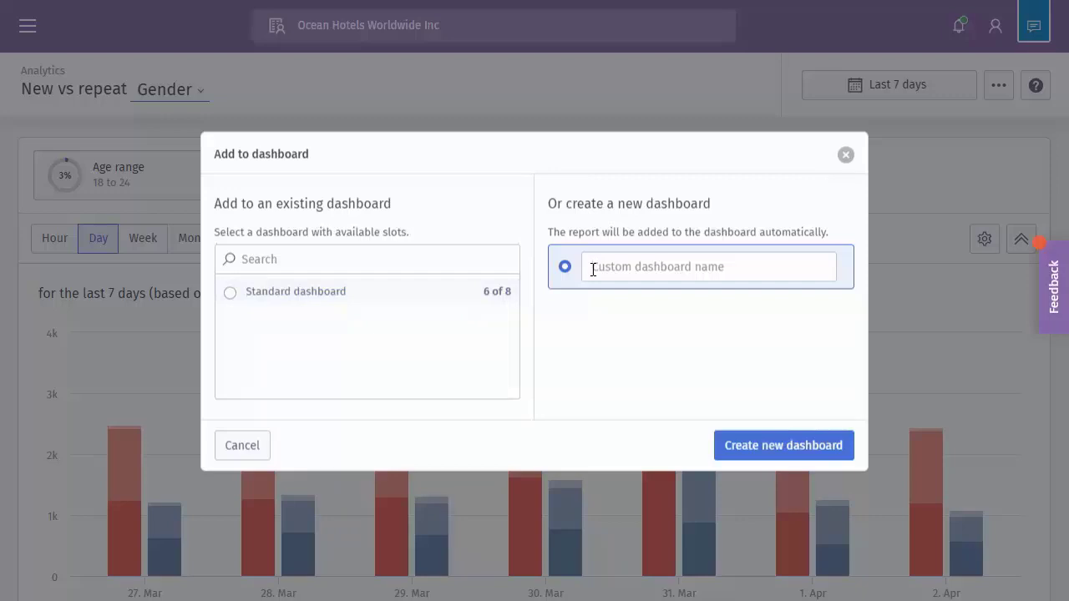
type("Training")
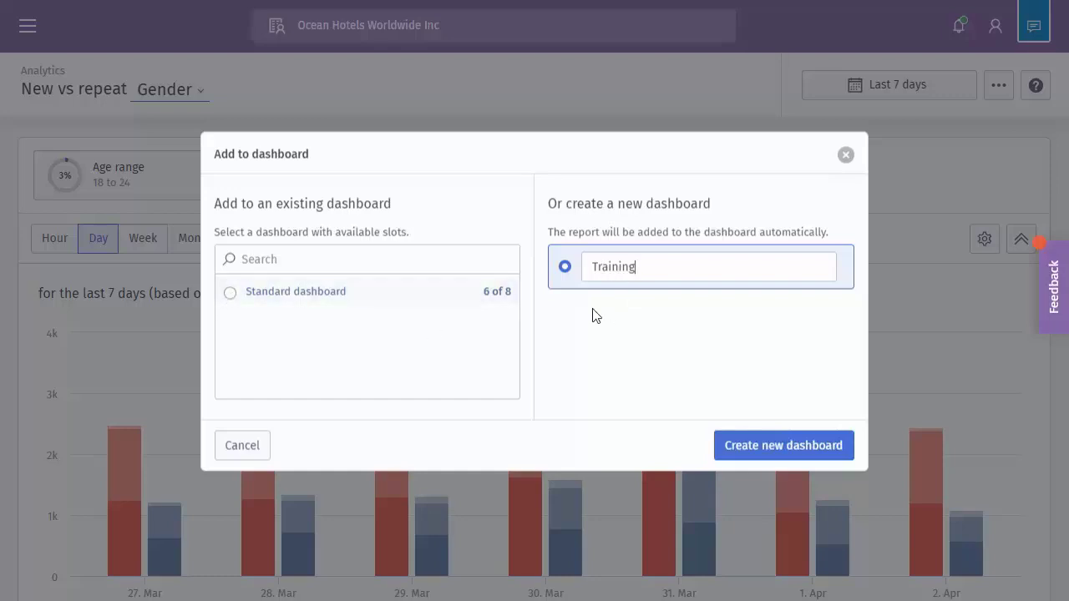
left_click(766, 449)
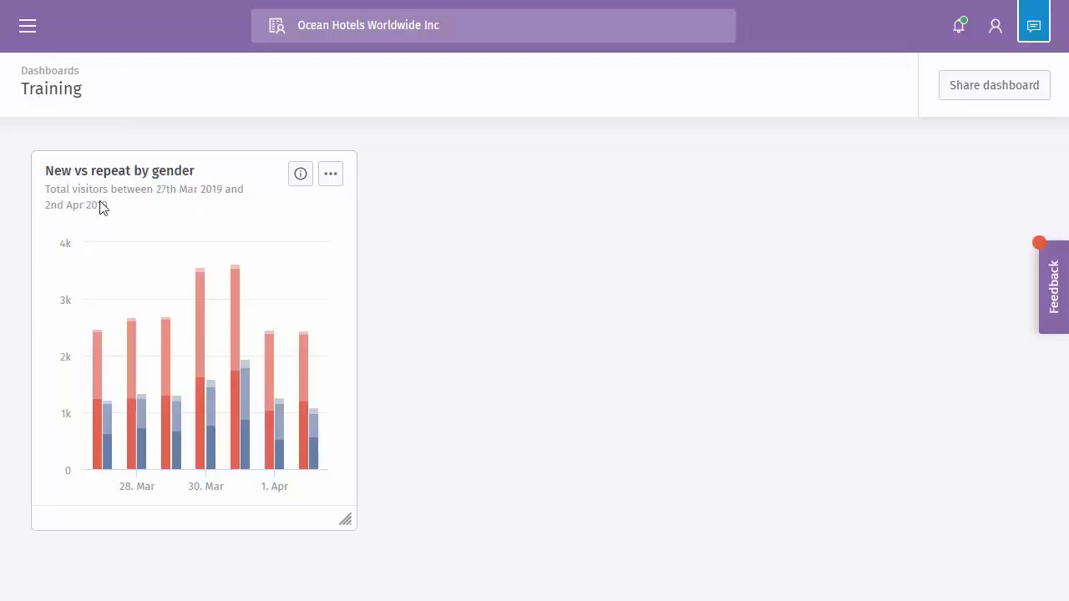
Step: Resize the New vs repeat by gender widget to full width, reduce it to about half the dashboard's width, and toggle its legend
left_click(300, 184)
left_click_drag(348, 522, 1008, 459)
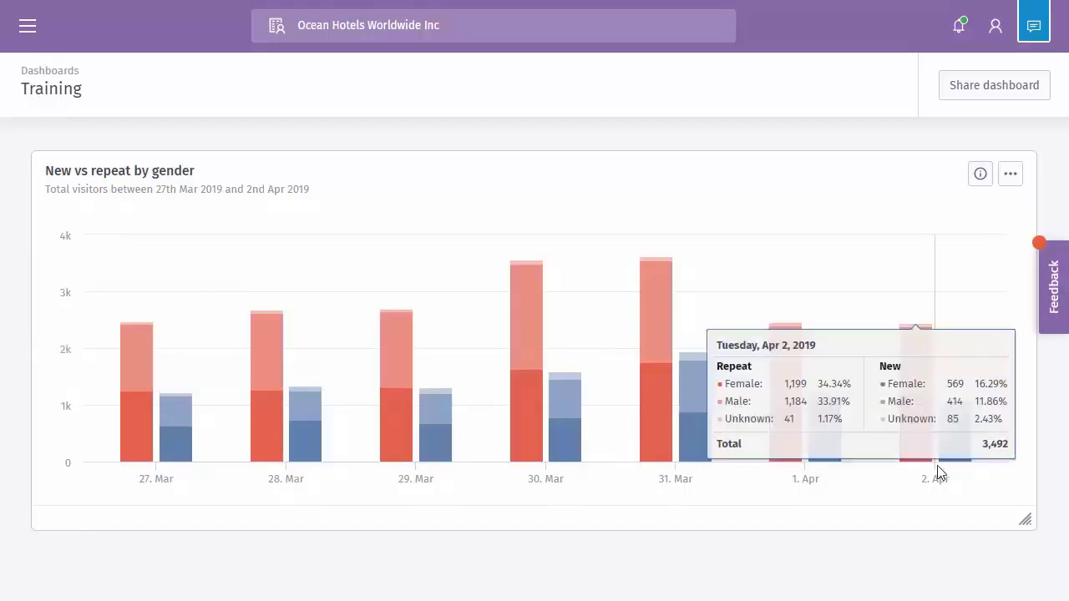
left_click_drag(1026, 519, 495, 506)
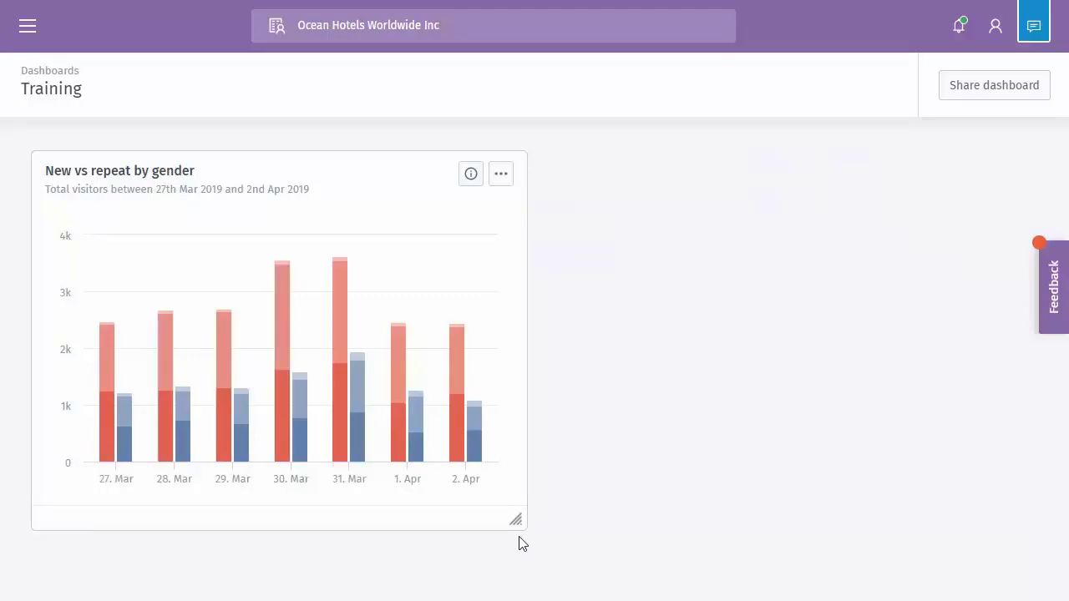
left_click(501, 175)
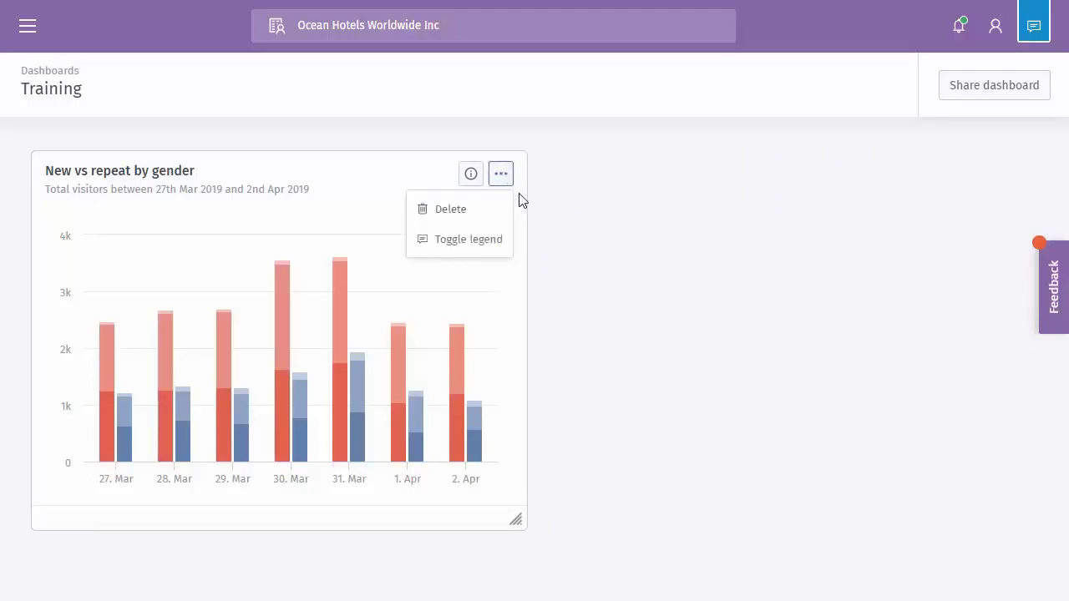
left_click(466, 240)
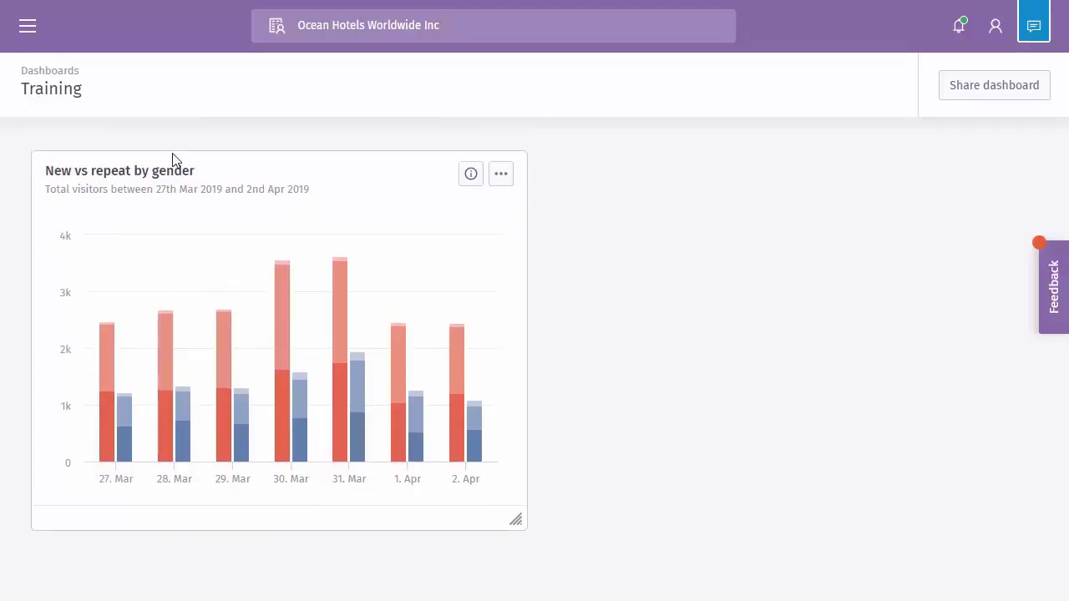
Step: Open the Overall usage report from the Network usage analytics and look over its chart and legend
left_click(30, 33)
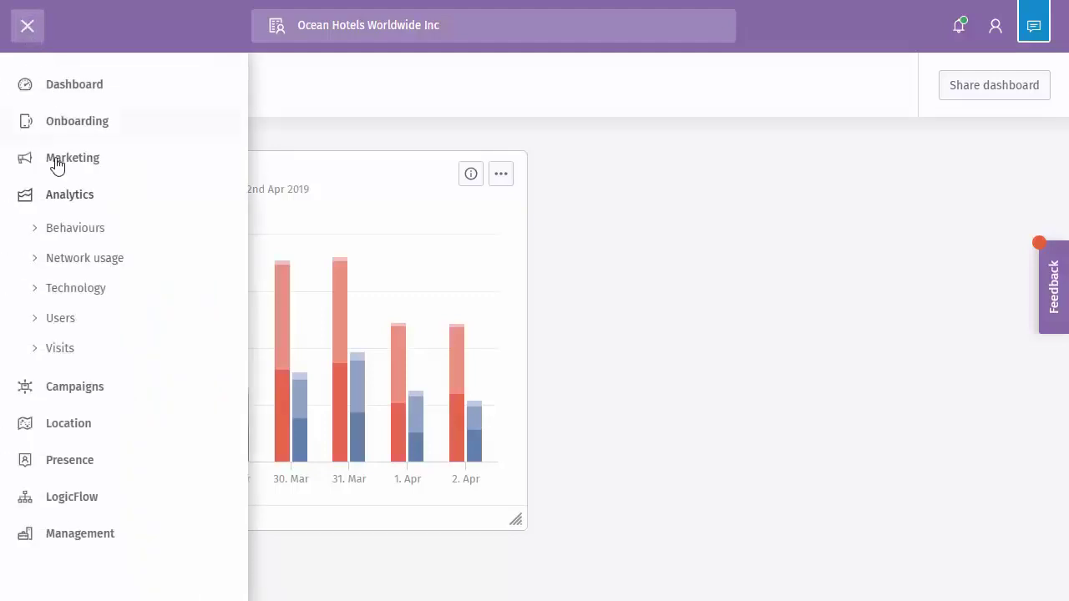
left_click(35, 265)
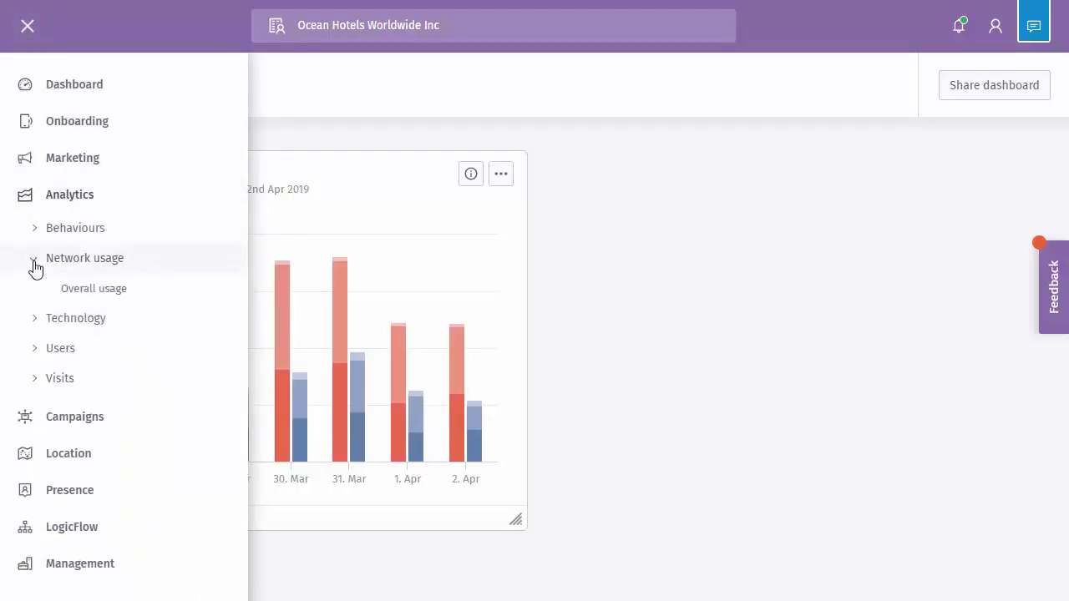
left_click(75, 294)
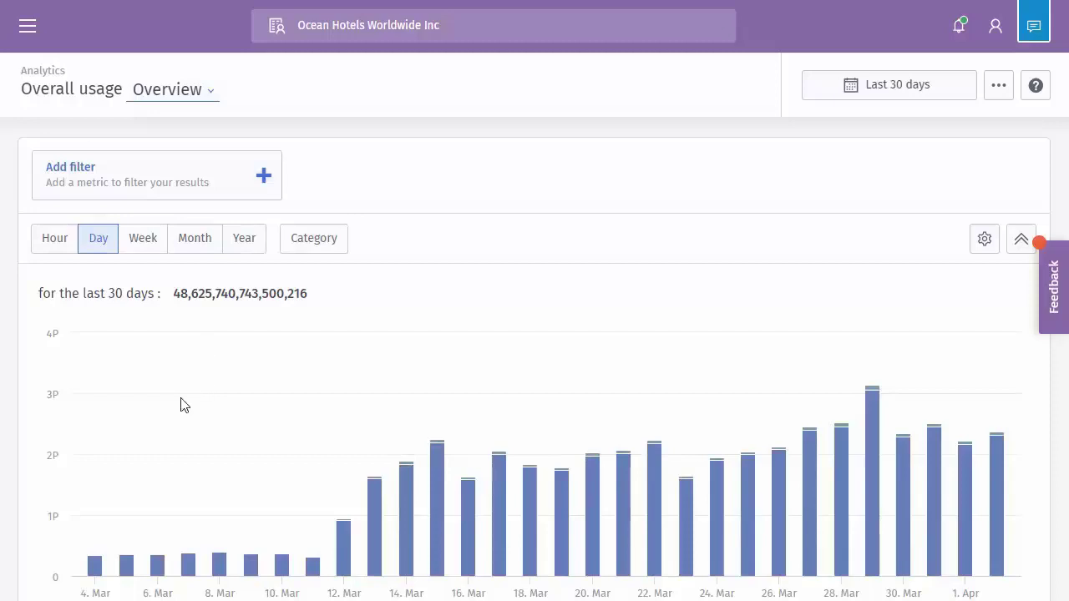
scroll(477, 332, "down", 2)
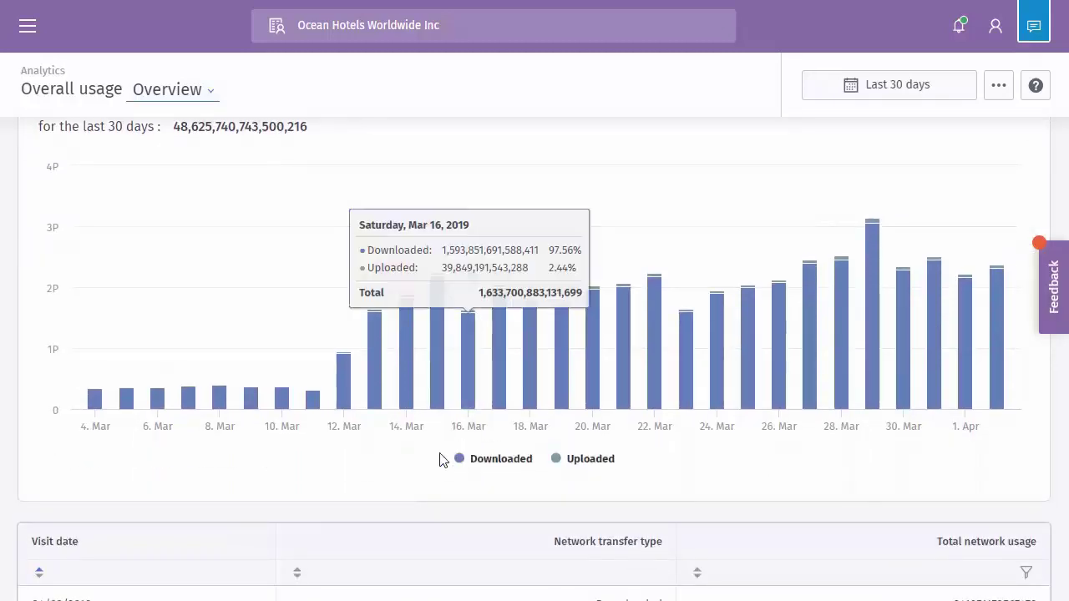
scroll(673, 468, "up", 2)
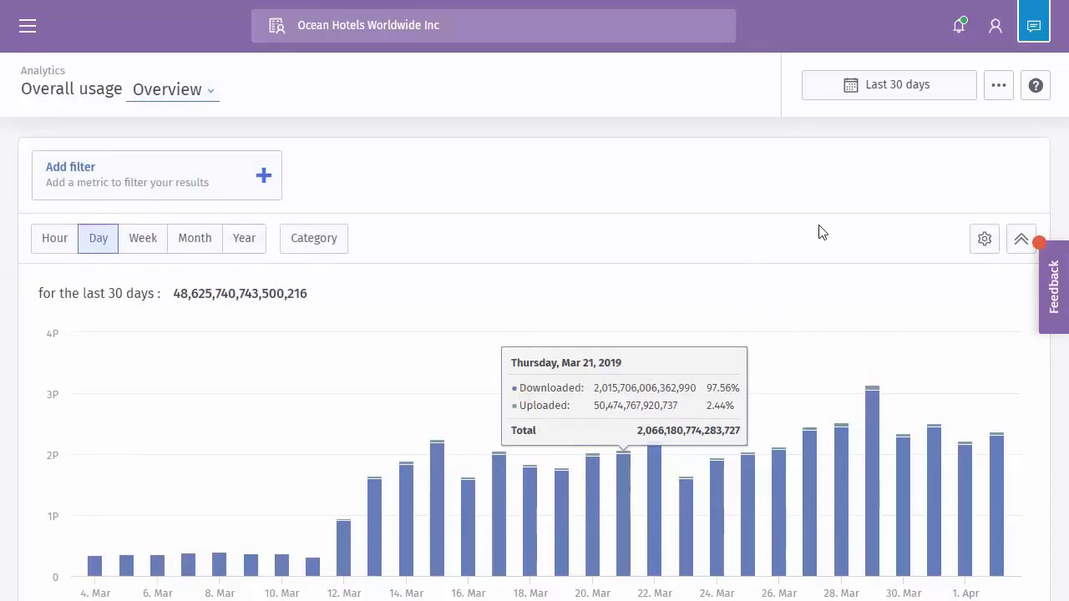
Step: Add the Overall usage report to the existing Training dashboard
left_click(995, 96)
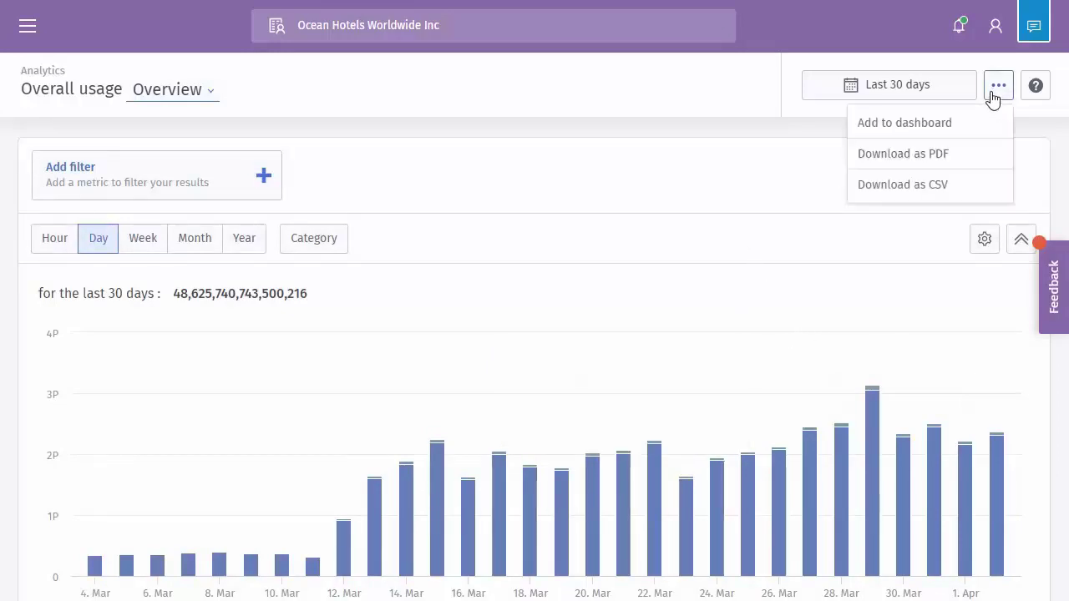
left_click(926, 123)
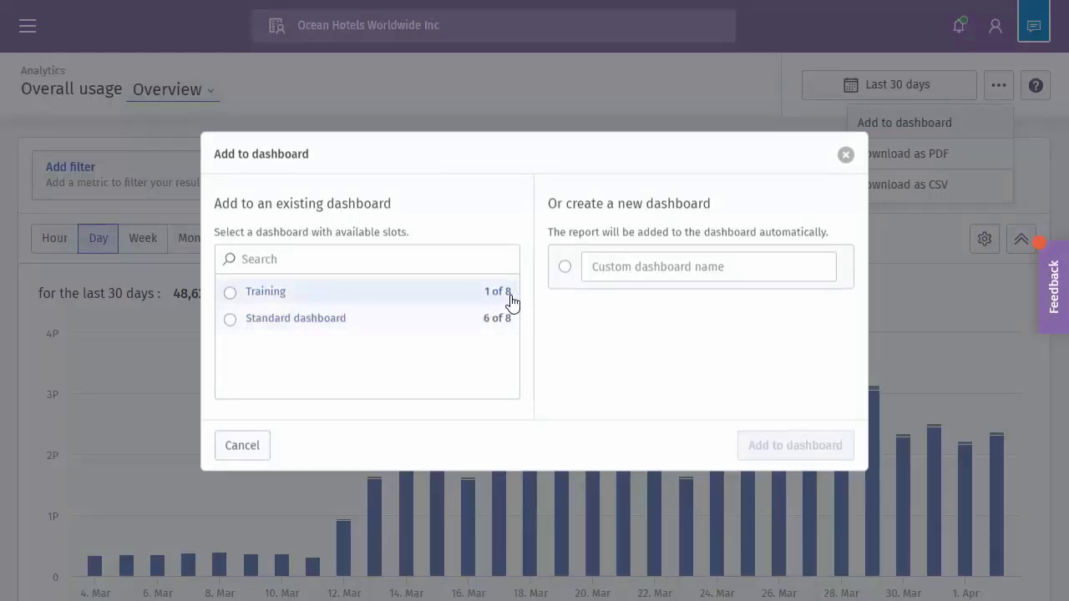
left_click(230, 296)
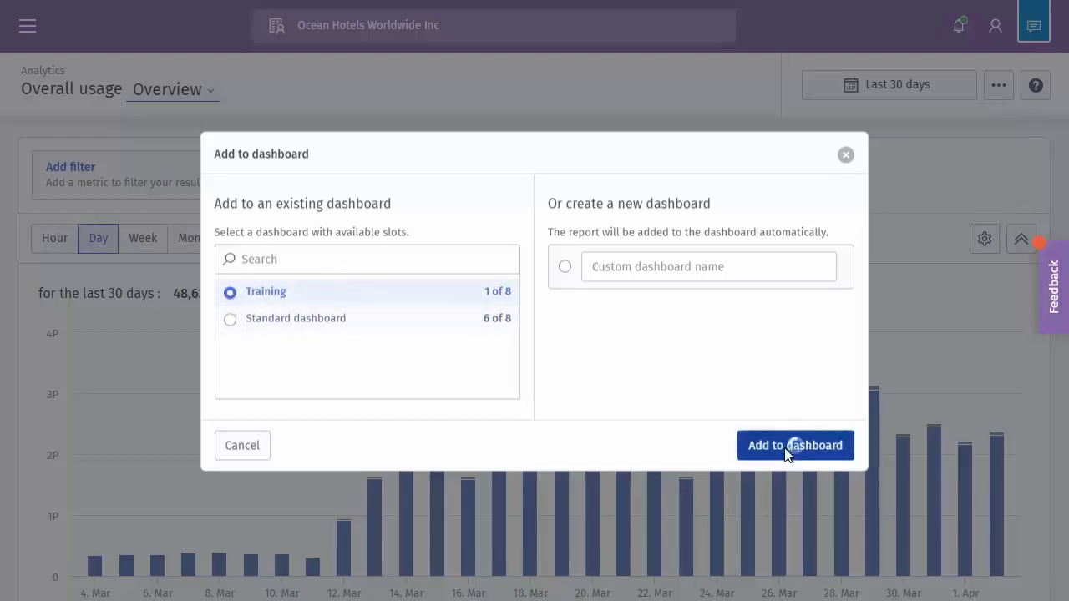
left_click(792, 449)
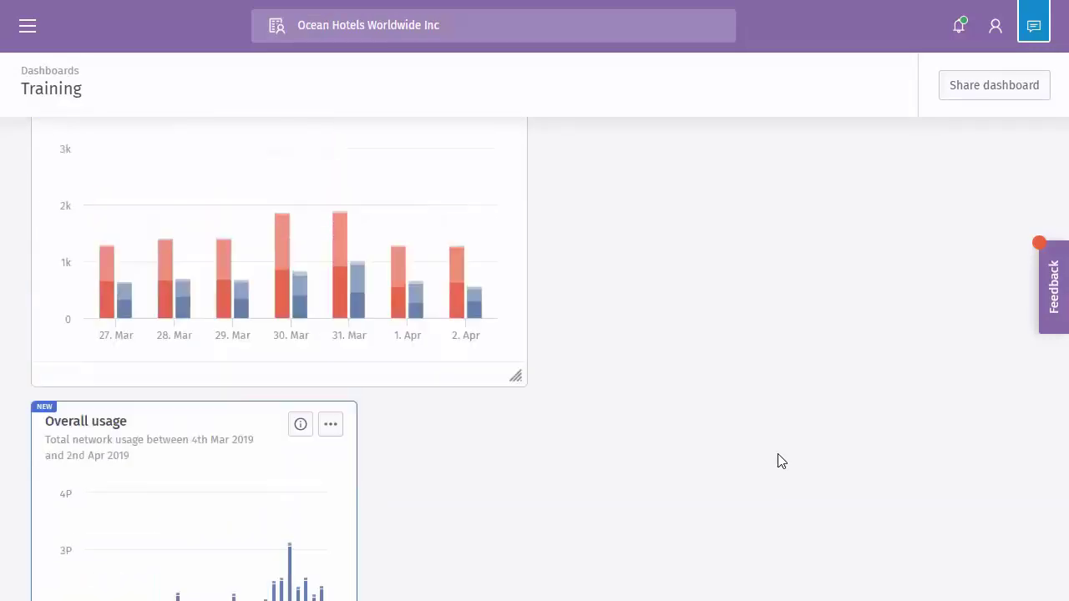
Step: Stretch the new Overall usage widget across the full dashboard width, then shrink it to a little under half the width
scroll(644, 429, "down", 3)
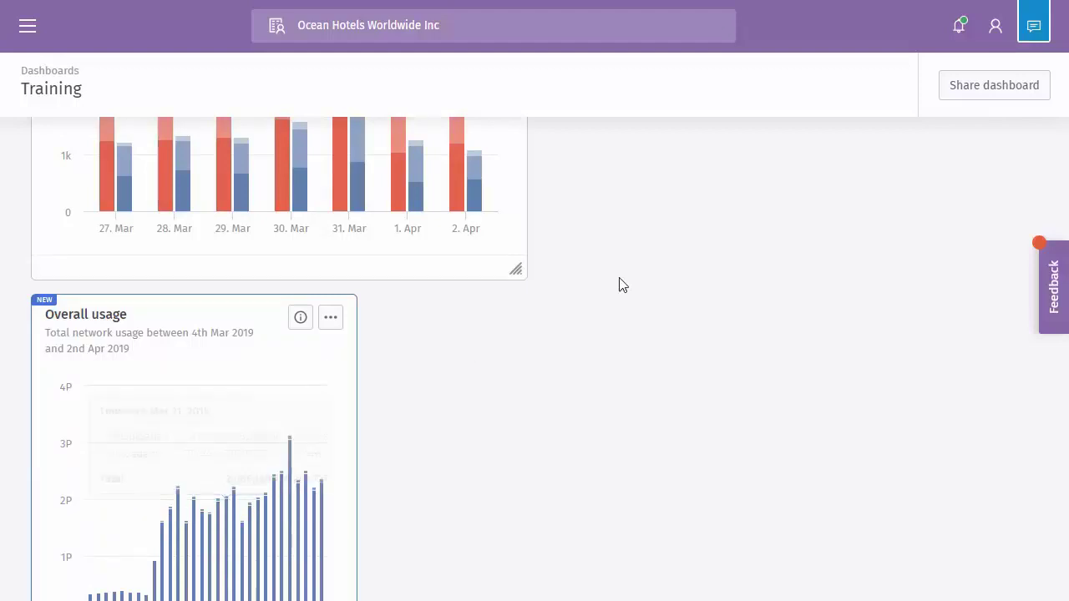
scroll(441, 307, "up", 2)
scroll(430, 305, "up", 1)
scroll(251, 359, "down", 3)
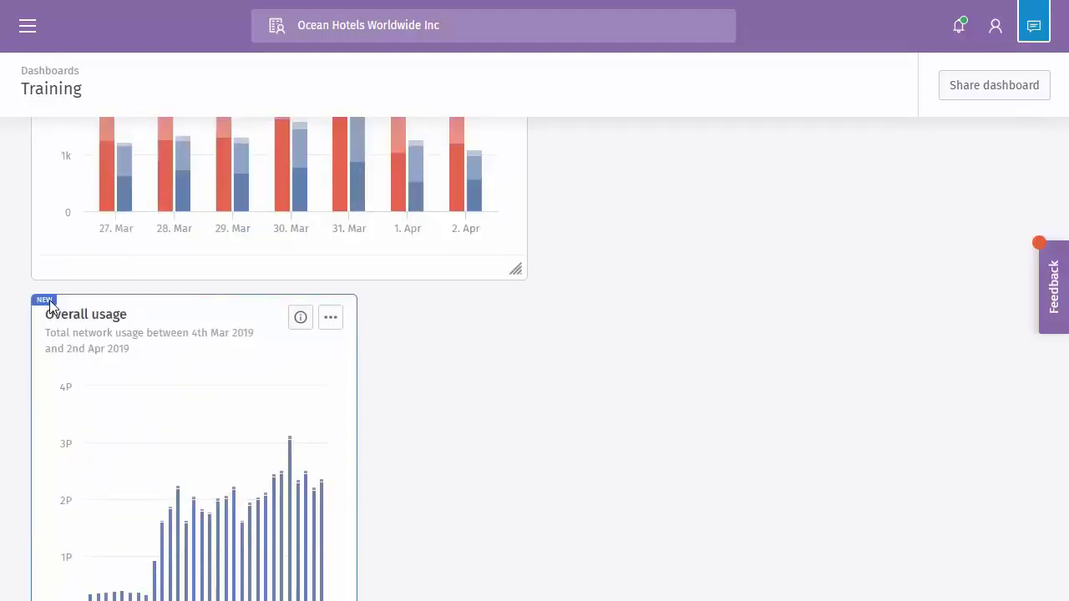
scroll(387, 398, "down", 1)
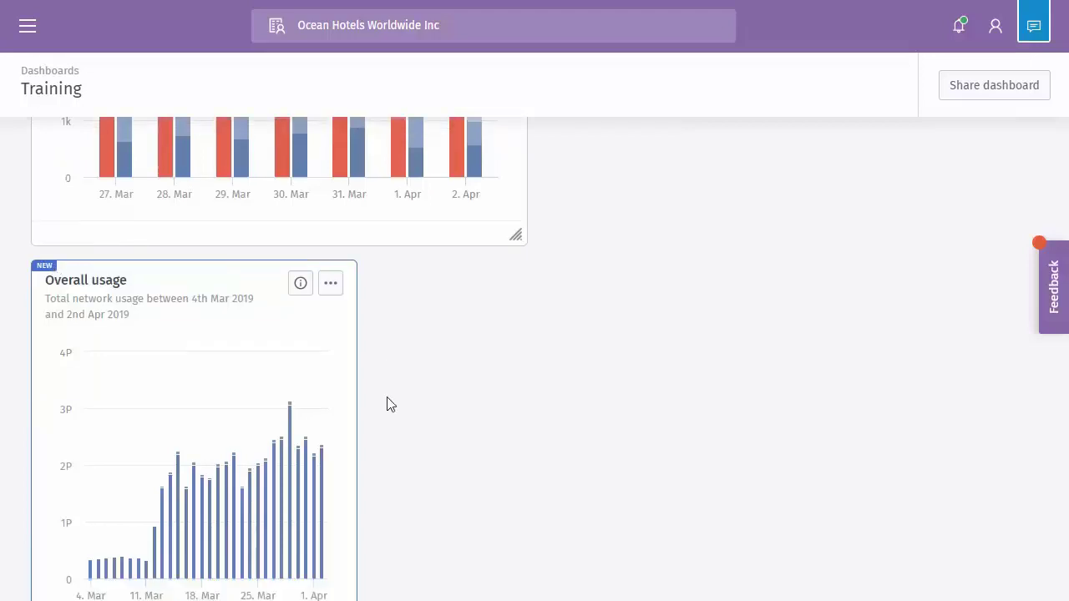
scroll(387, 399, "down", 2)
left_click_drag(349, 473, 997, 443)
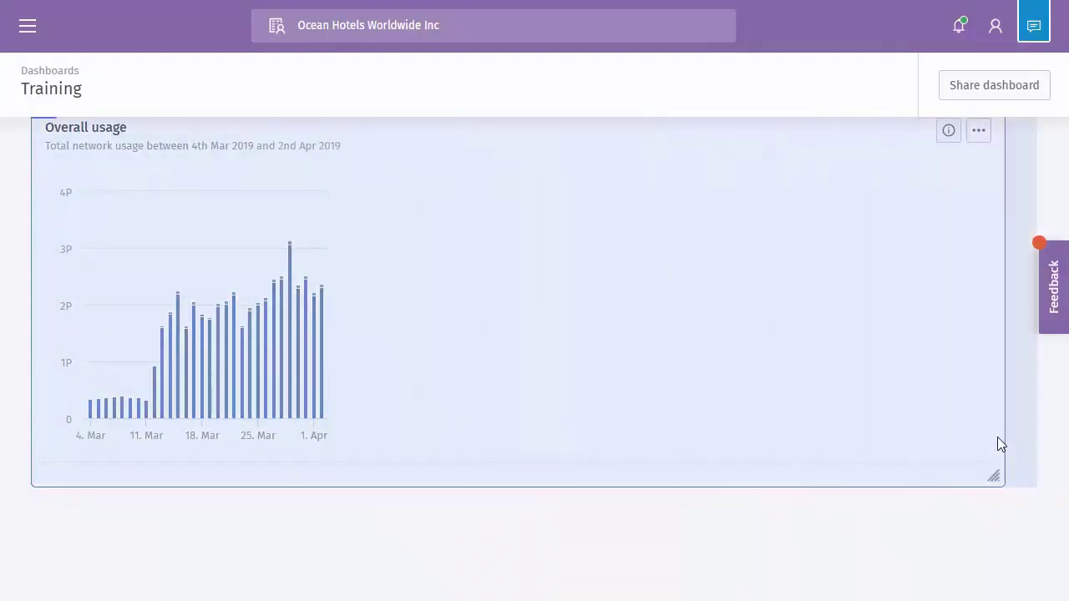
scroll(835, 410, "up", 3)
scroll(859, 448, "down", 3)
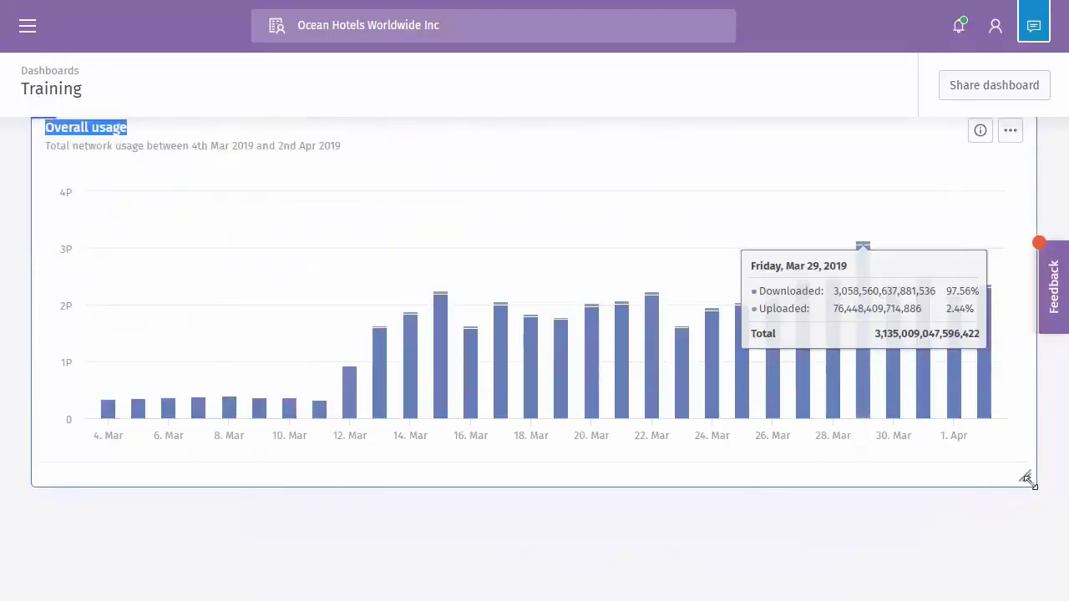
left_click_drag(1029, 477, 408, 445)
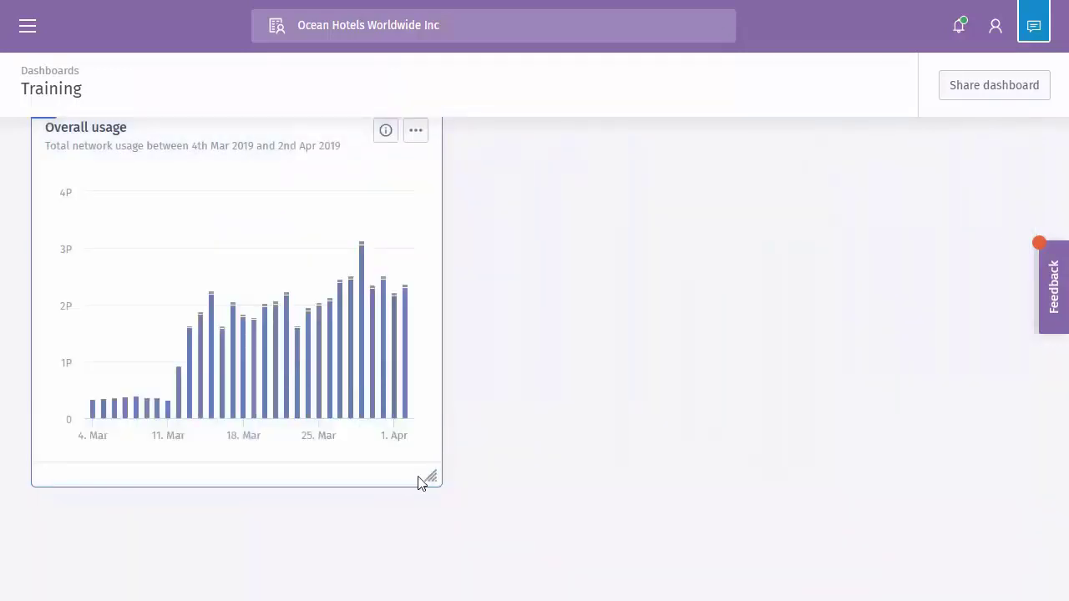
Step: Move the Overall usage widget into the row of New vs repeat by gender and try widening the latter to fill the gap
scroll(439, 471, "up", 5)
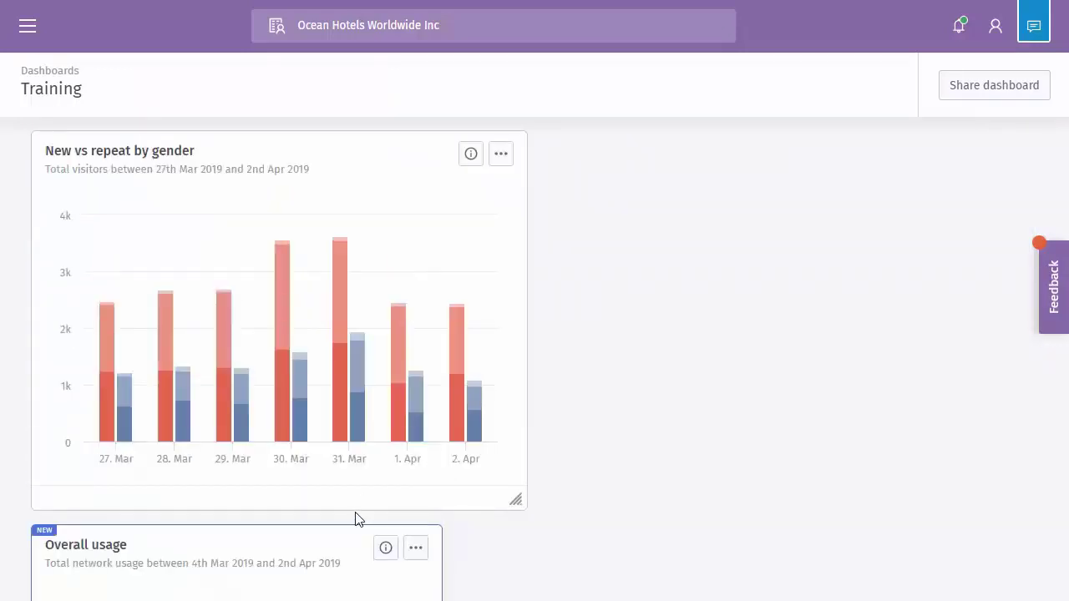
left_click_drag(357, 532, 917, 140)
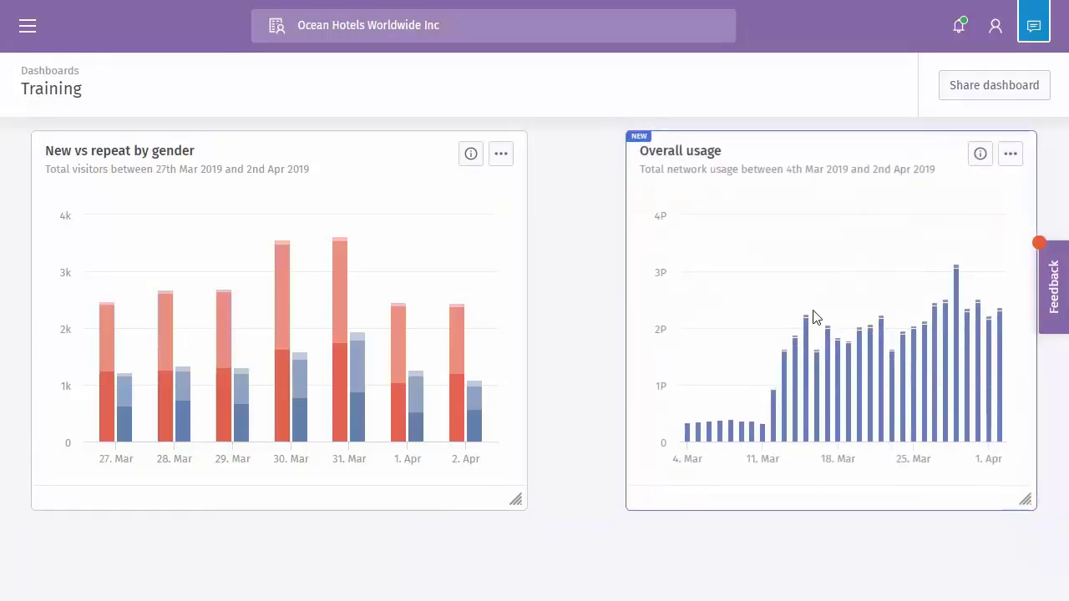
left_click_drag(518, 501, 608, 511)
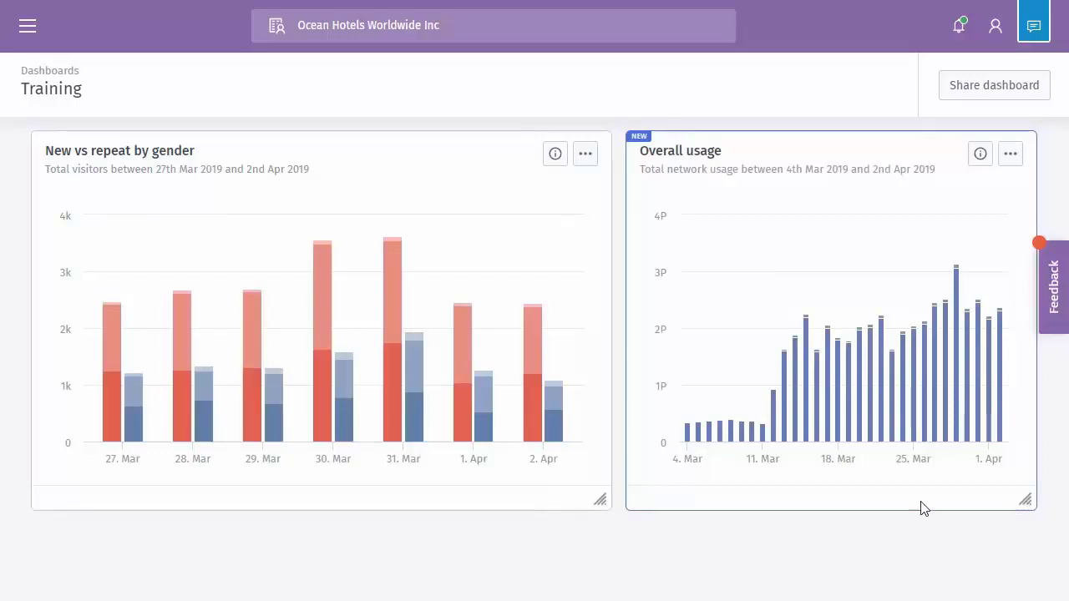
left_click_drag(600, 504, 518, 501)
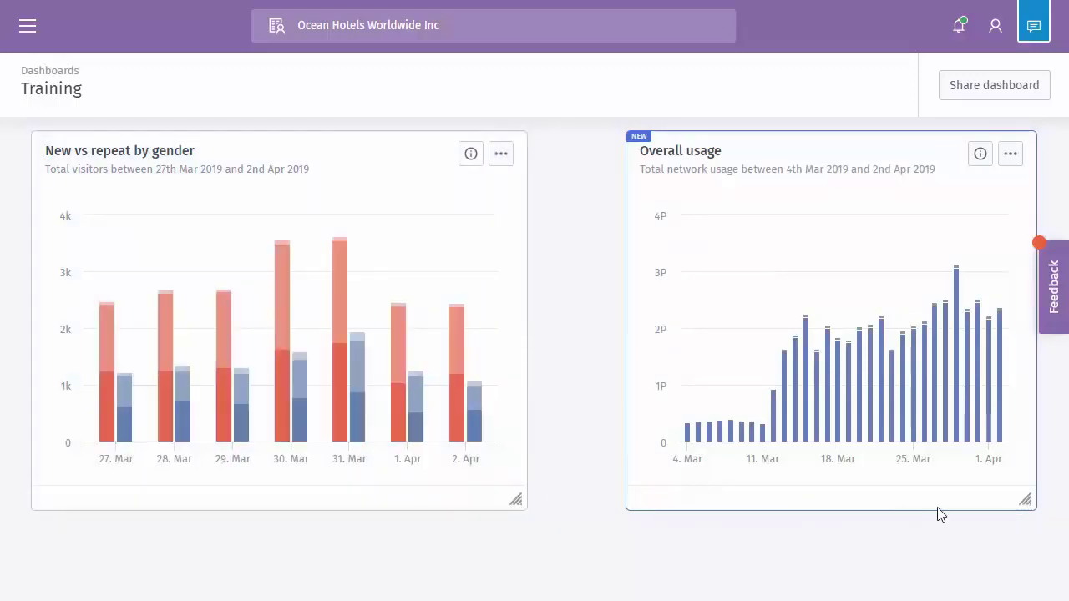
Step: Shift the Overall usage widget directly beside New vs repeat by gender and widen it to fill the rest of the row
mouse_move(1029, 499)
left_mouse_down()
mouse_move(936, 510)
mouse_move(1058, 504)
mouse_move(1044, 501)
left_mouse_up()
left_click_drag(800, 134, 735, 136)
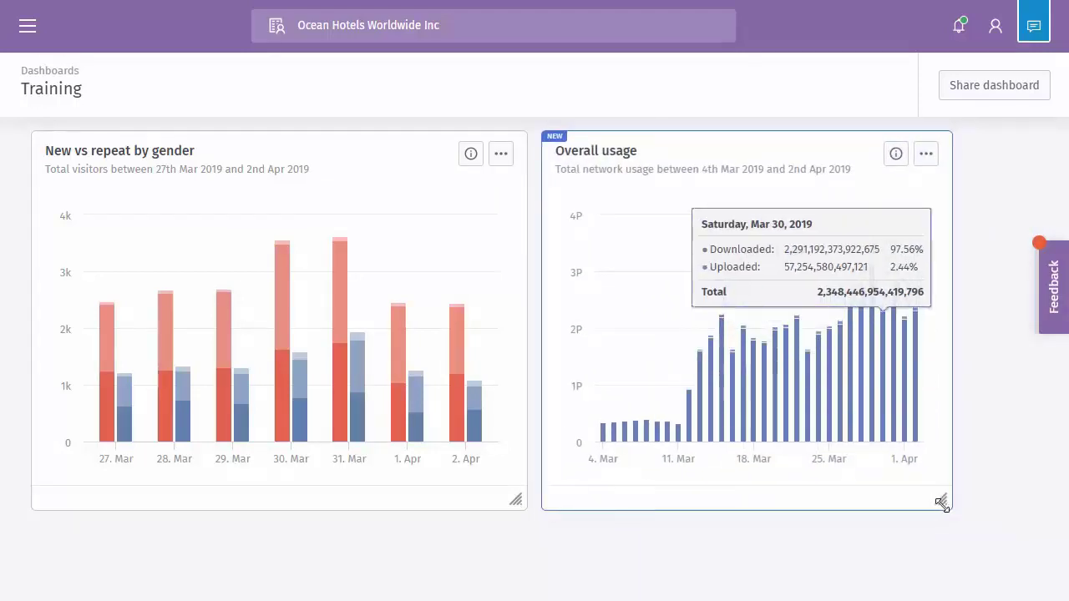
left_click_drag(941, 501, 1041, 524)
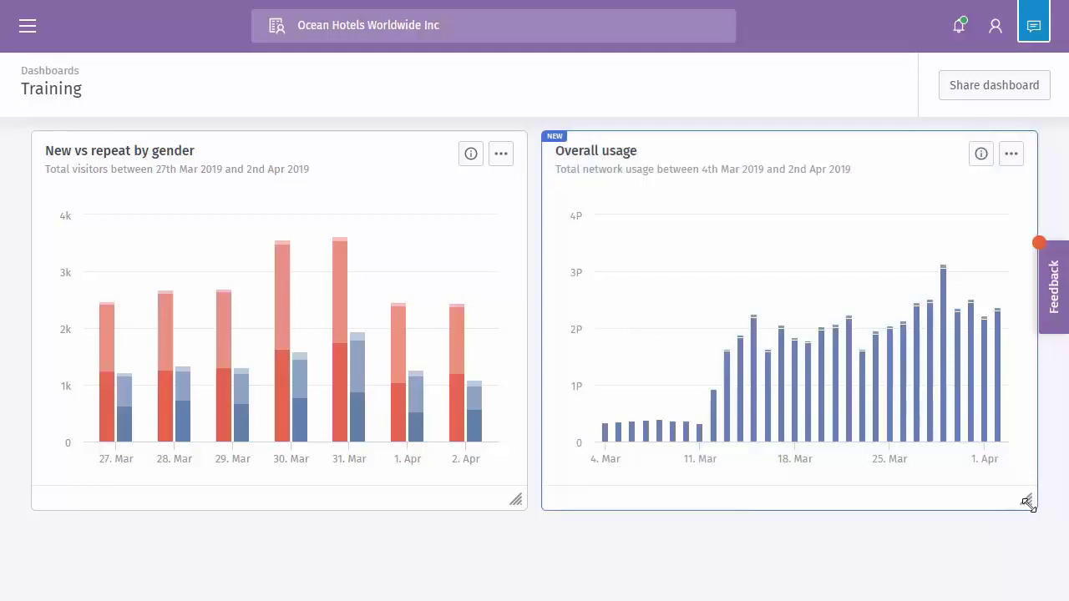
Step: Review the finished dashboard layout and check which report filters apply to the Overall usage widget
scroll(615, 368, "down", 1)
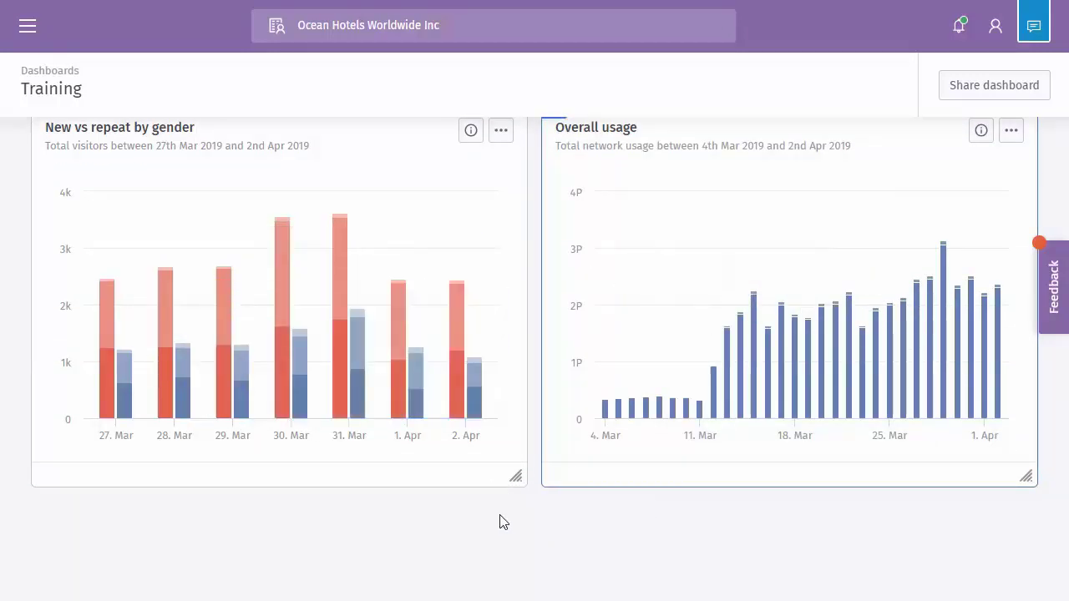
scroll(509, 530, "up", 2)
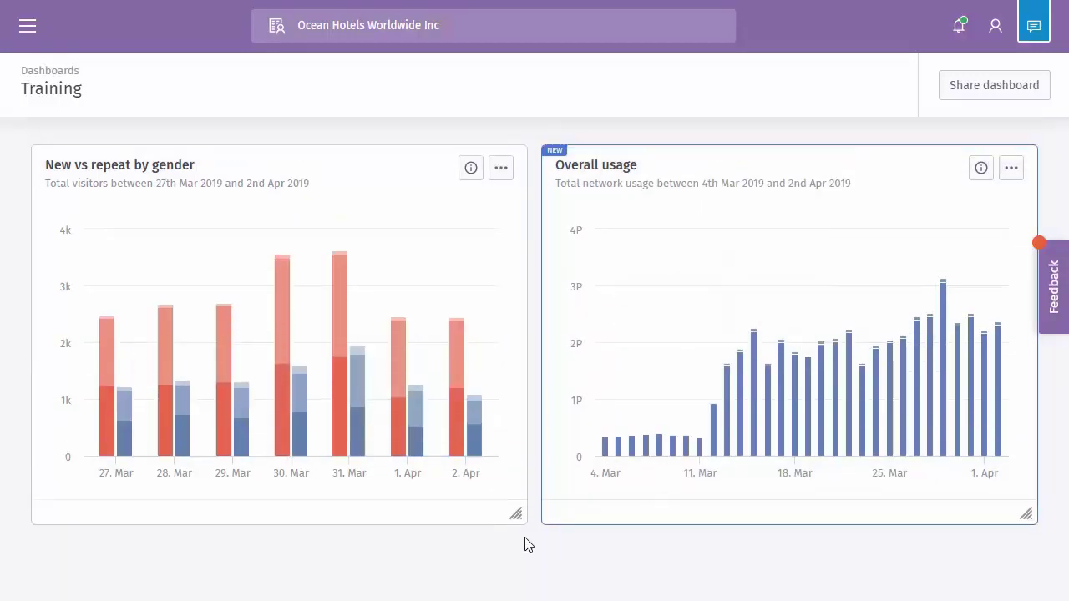
left_click(981, 175)
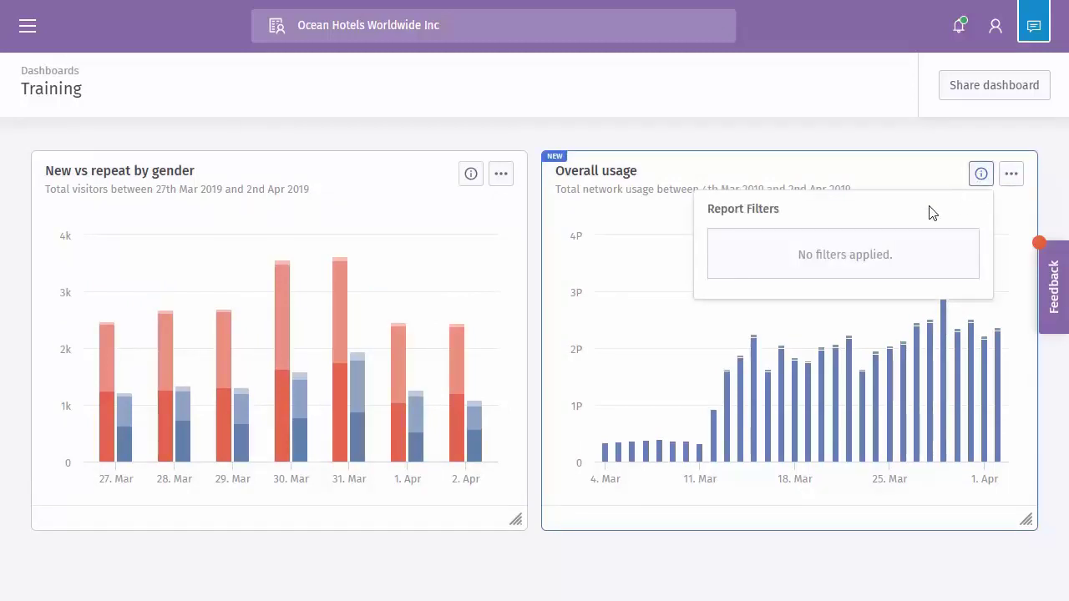
left_click(981, 176)
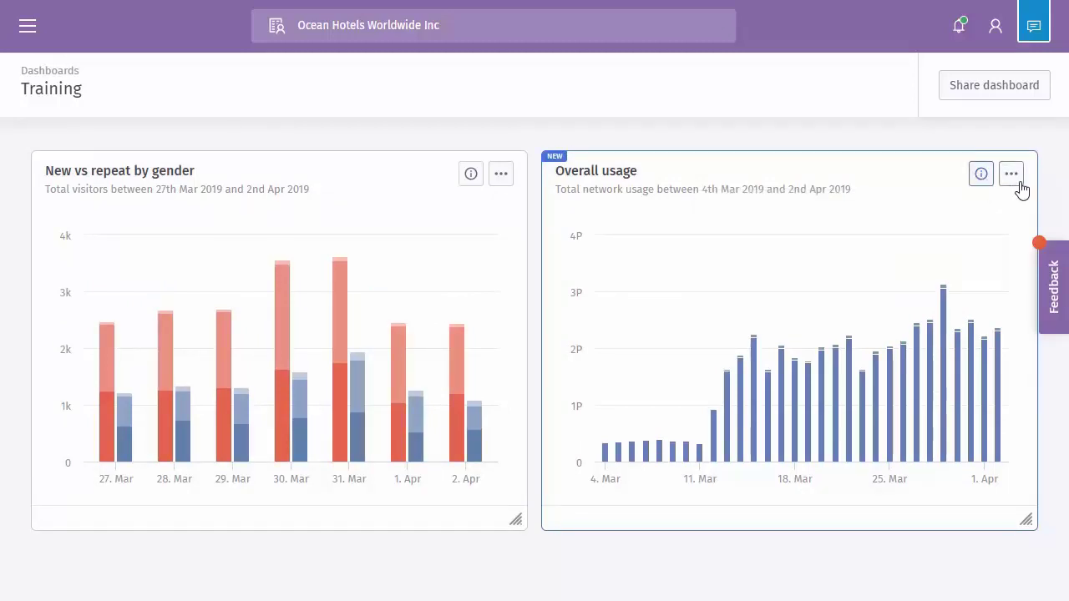
Step: Show the legend on the Overall usage widget, hide it again, and check the widget's remaining options
left_click(1019, 180)
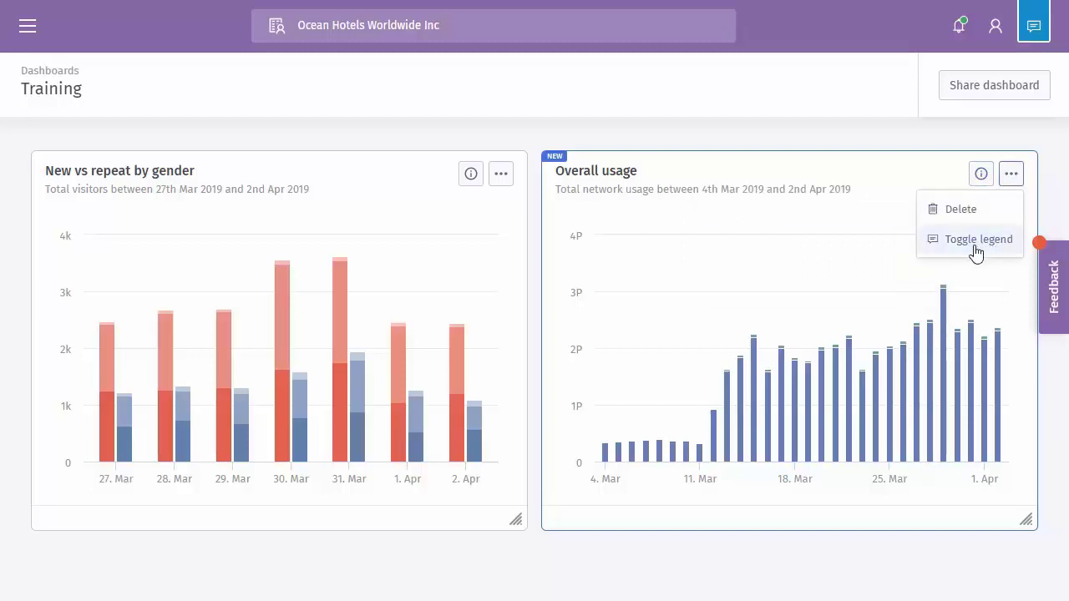
left_click(976, 253)
left_click(1012, 174)
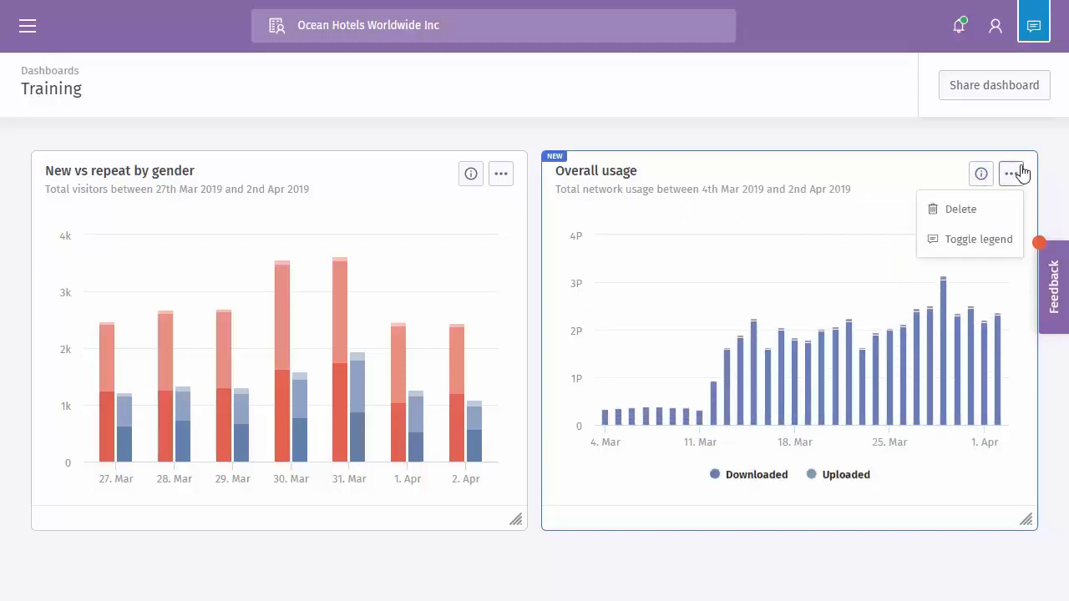
left_click(999, 241)
left_click(1008, 181)
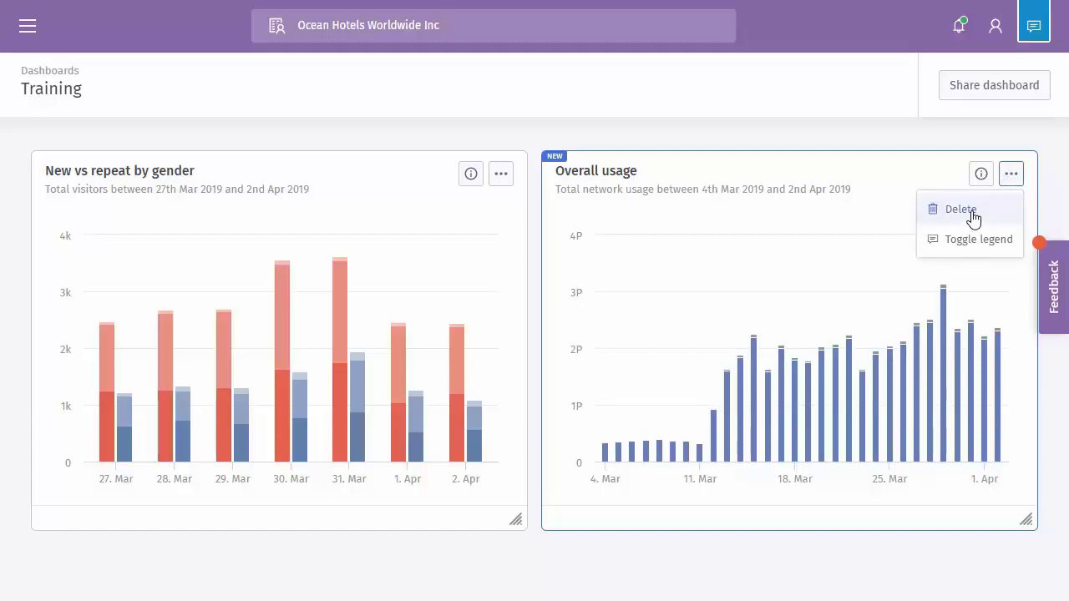
left_click(1011, 174)
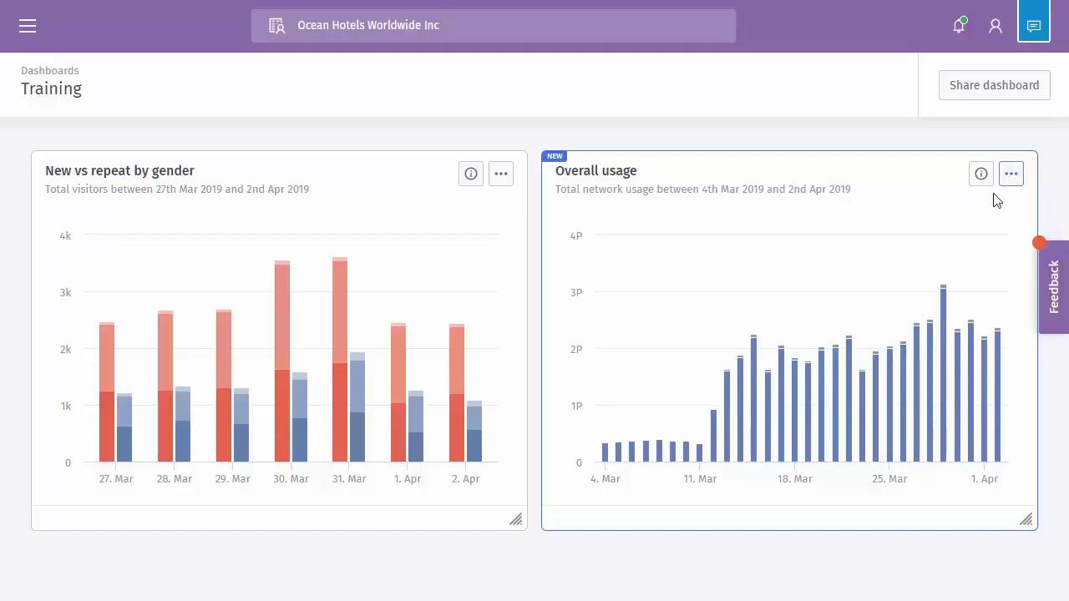
Step: Share the Training dashboard with one of the demo users in the invite list and finish sharing
left_click(987, 94)
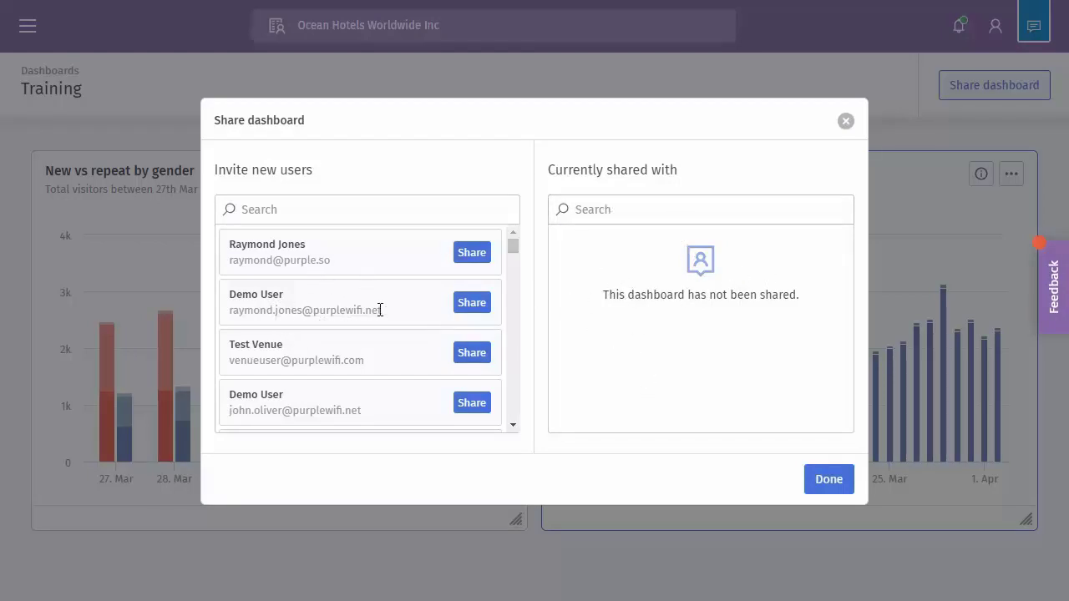
scroll(413, 329, "down", 5)
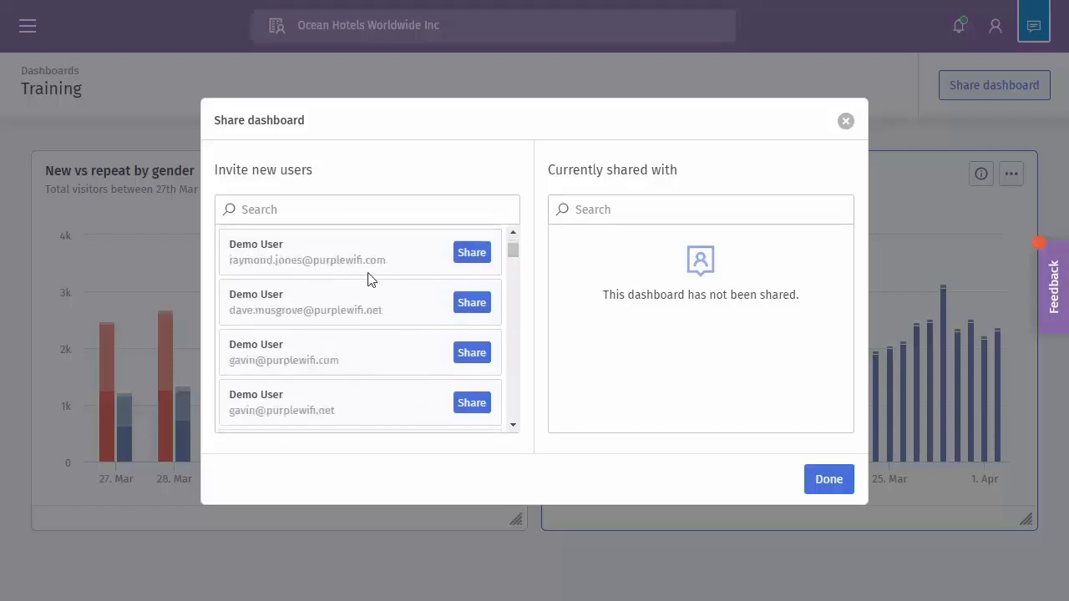
scroll(370, 279, "down", 6)
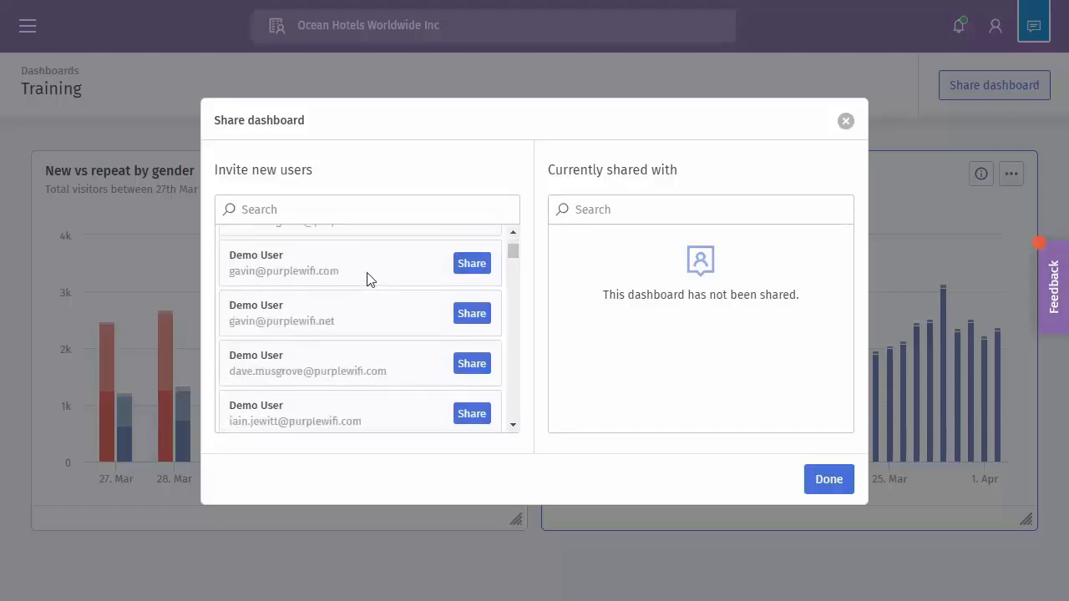
left_click(473, 309)
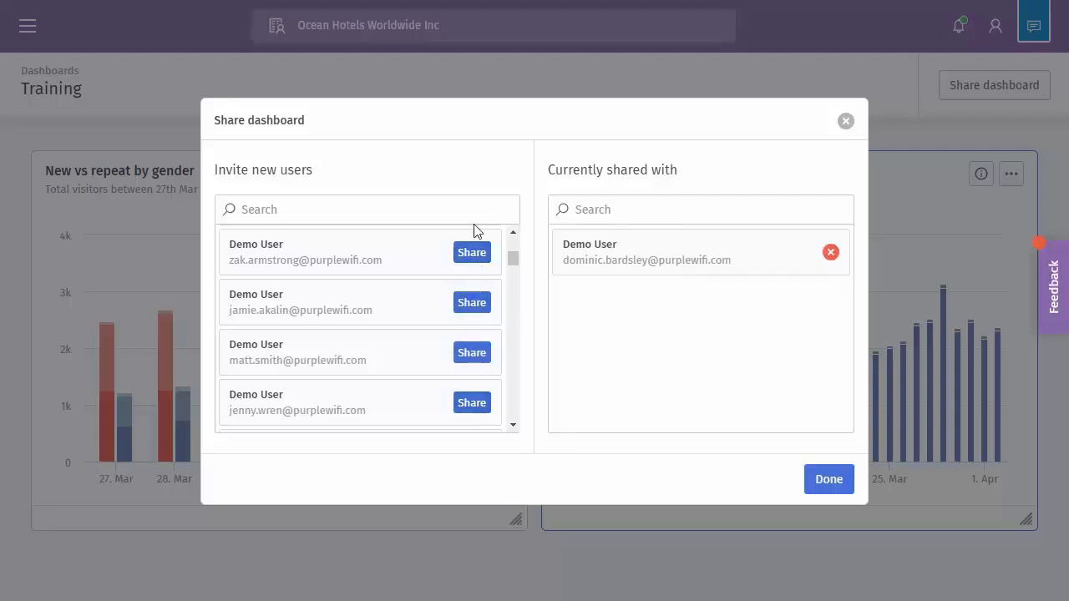
left_click(829, 480)
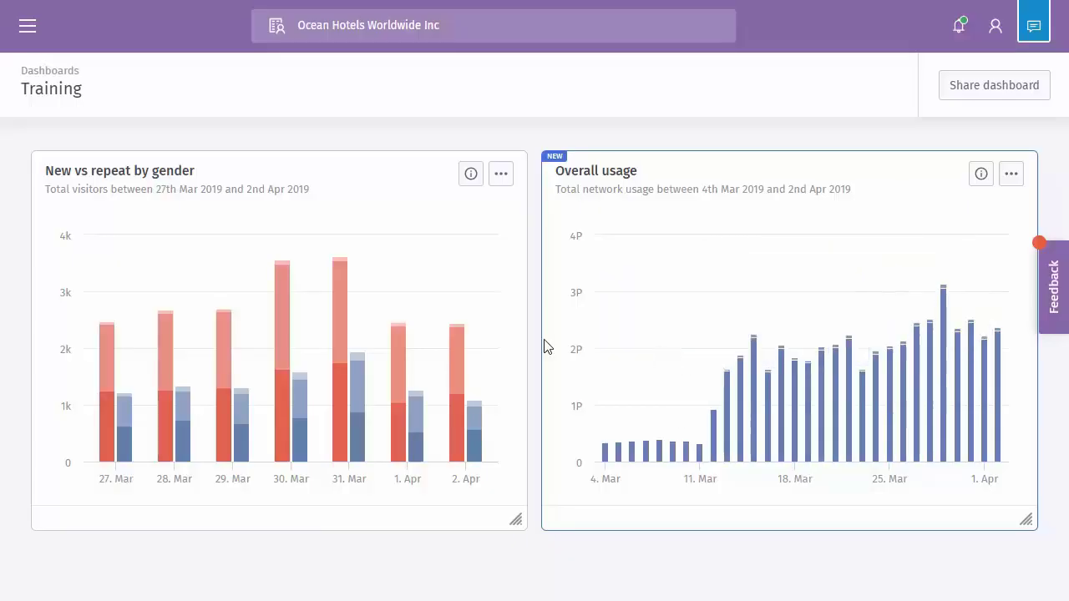
Step: Look over the list of available dashboards and the options of the New vs repeat by gender widget
left_click(28, 26)
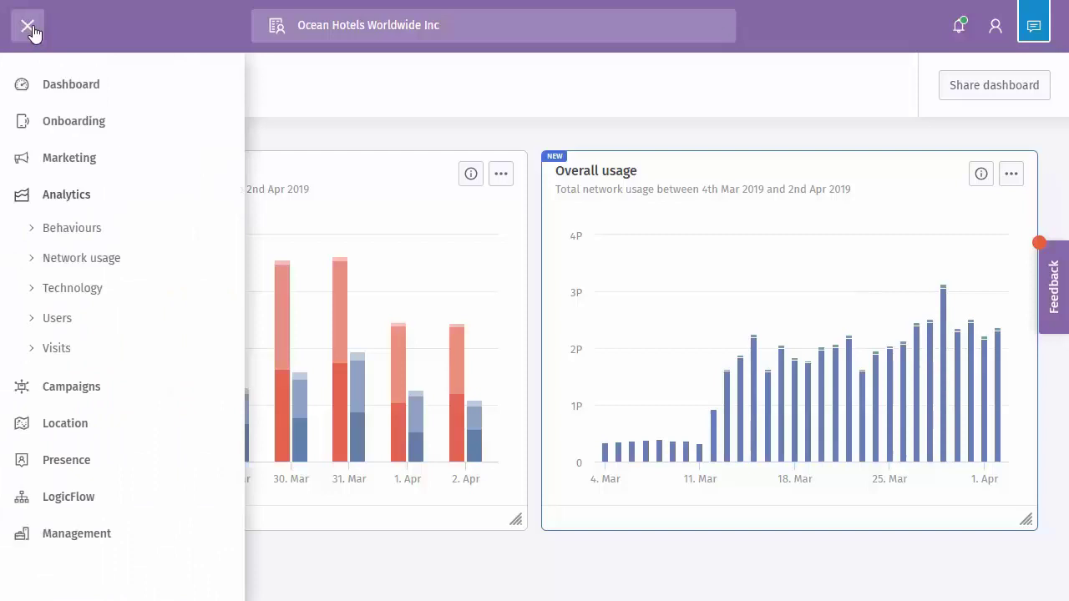
left_click(60, 82)
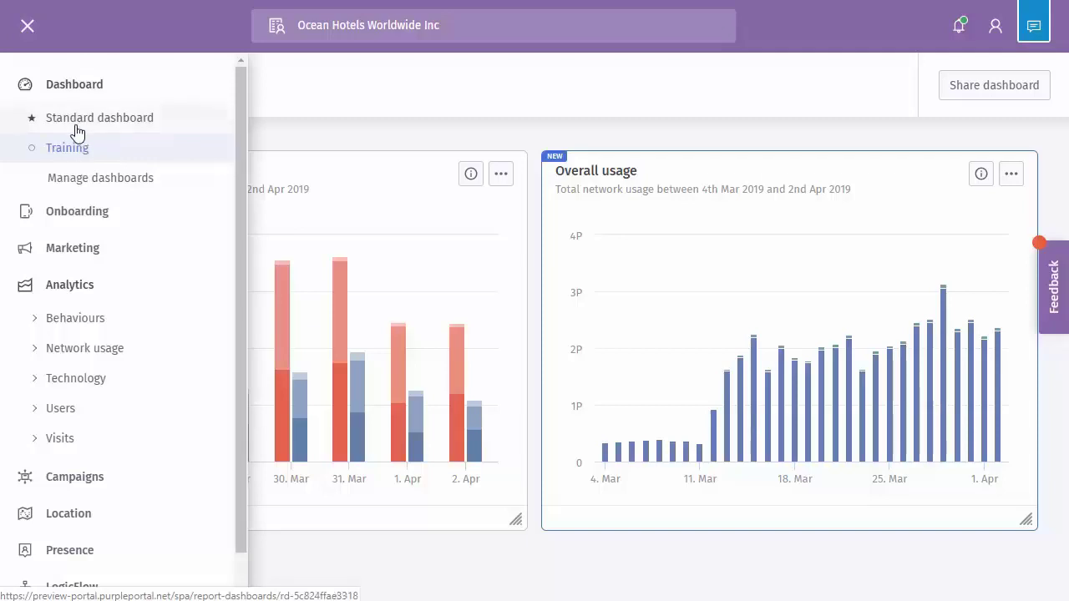
left_click(501, 174)
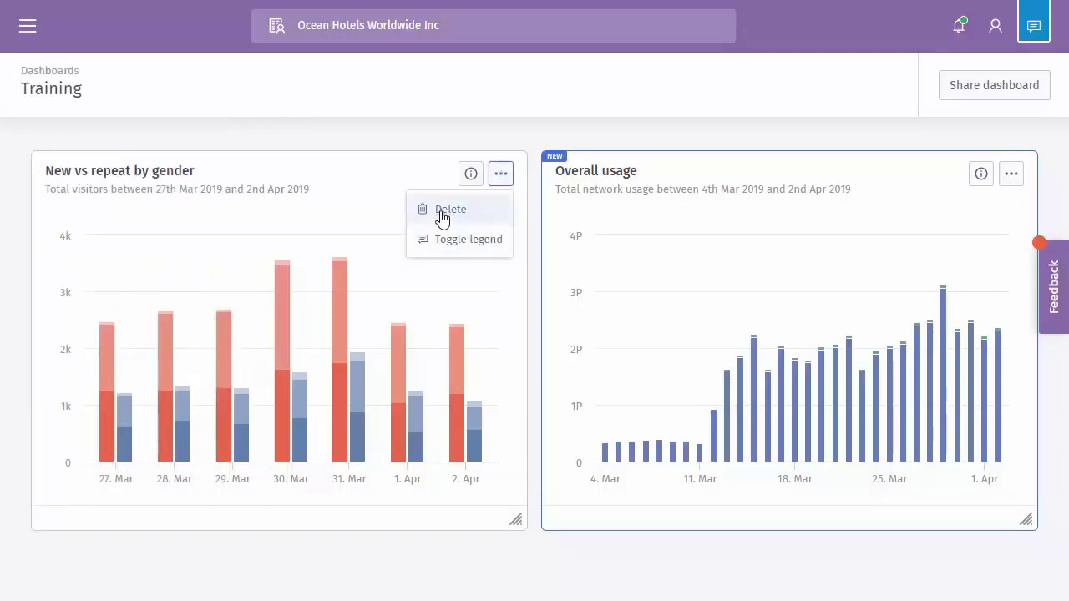
left_click(501, 176)
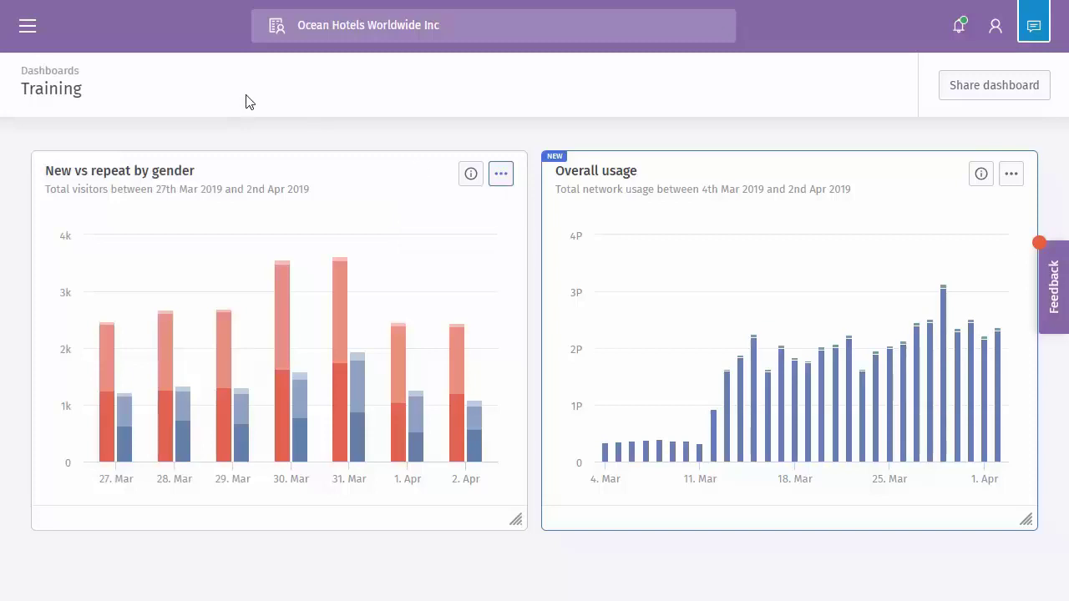
Step: Go to the dashboard management page and make the Training dashboard the default
left_click(27, 25)
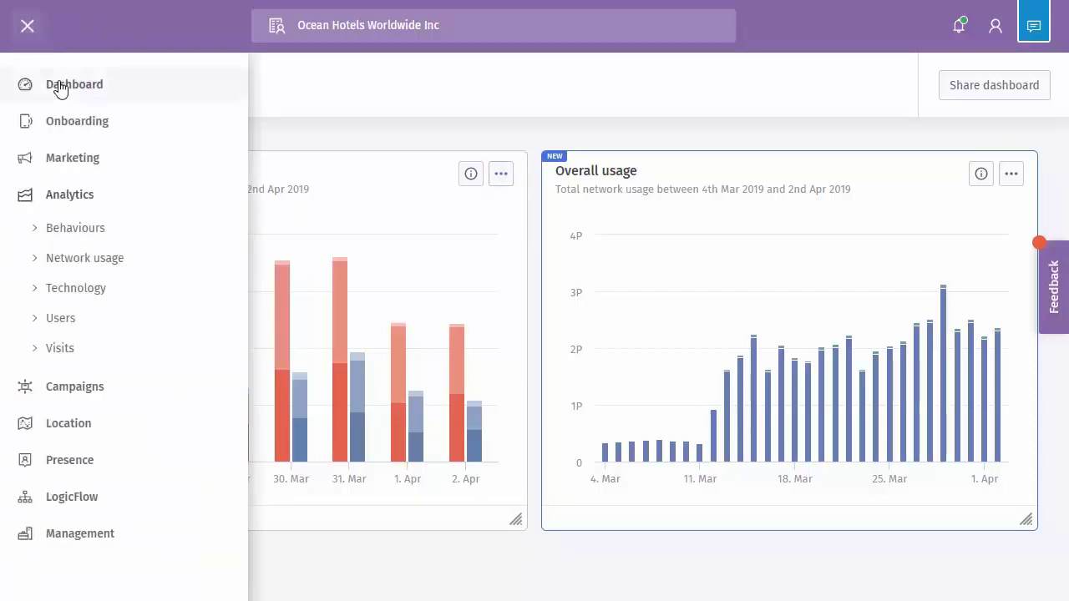
left_click(60, 87)
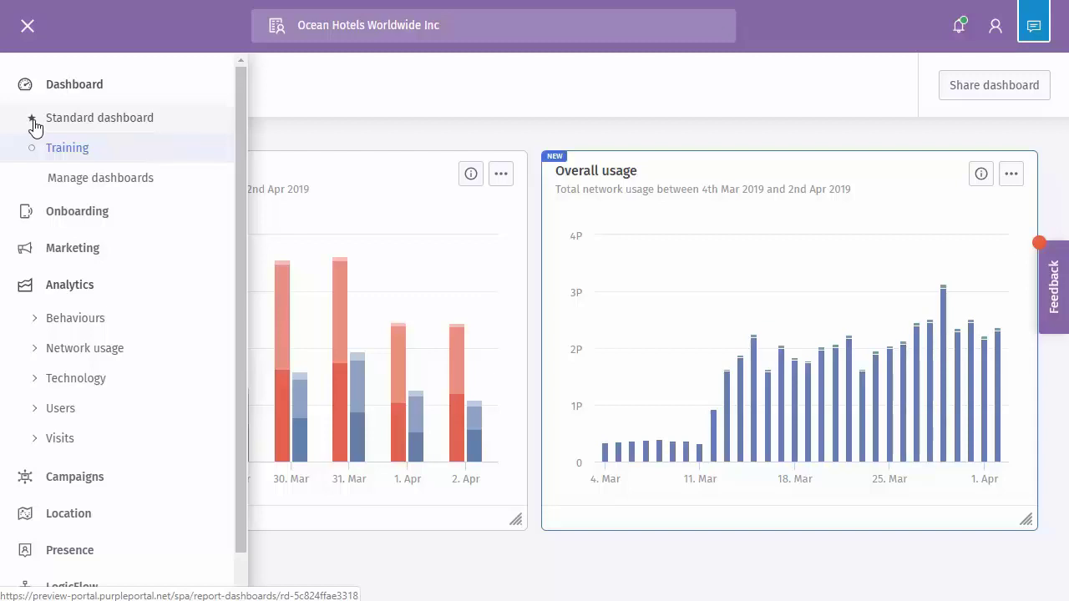
left_click(72, 193)
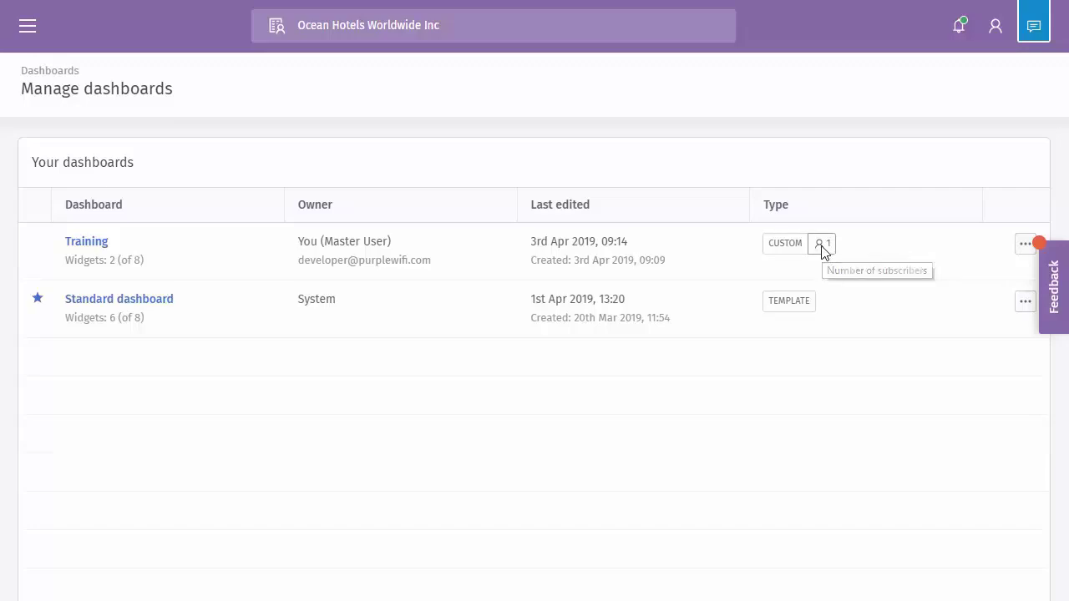
left_click(1018, 249)
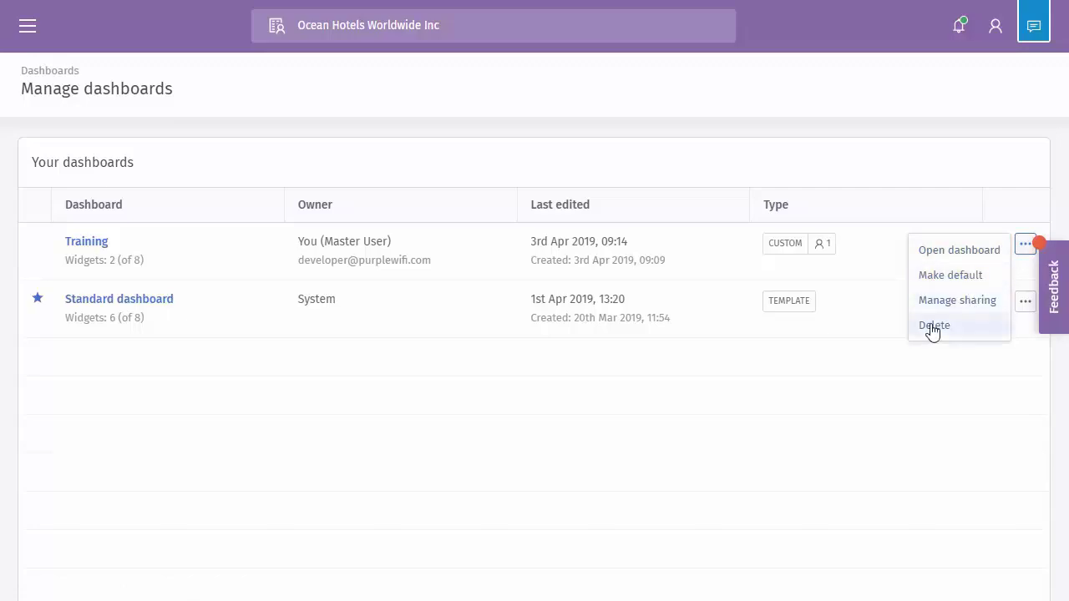
left_click(938, 276)
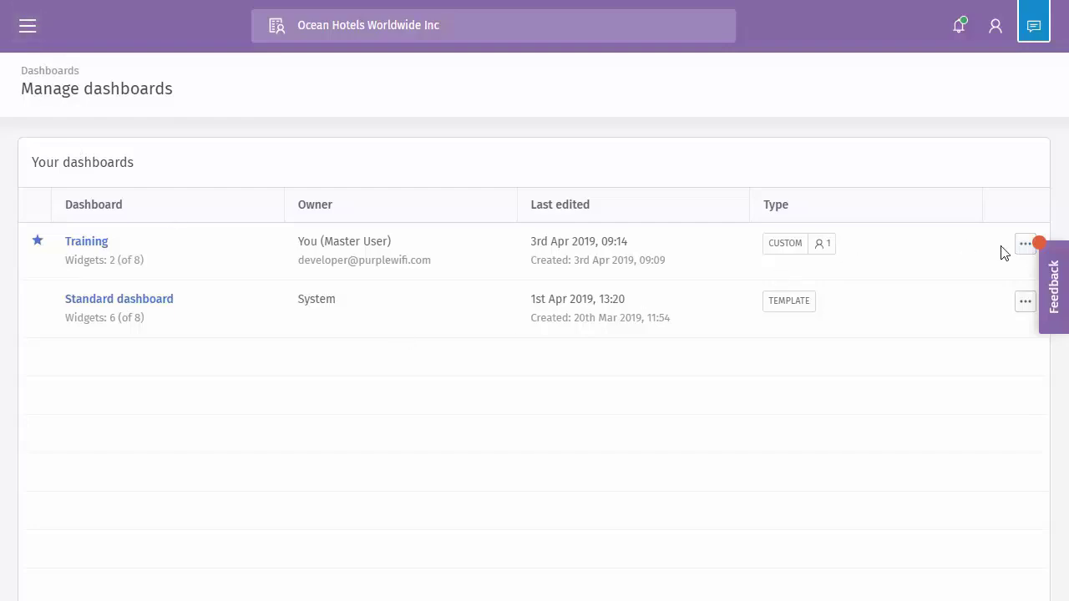
Step: Start deleting the Training dashboard, then cancel the deletion
left_click(1026, 244)
left_click(933, 328)
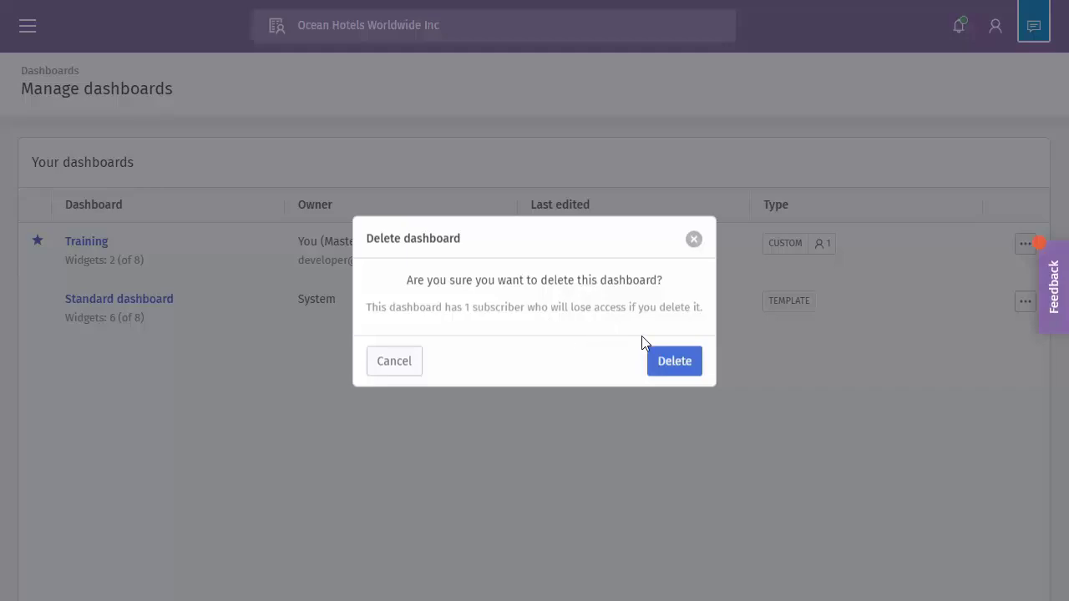
left_click(394, 365)
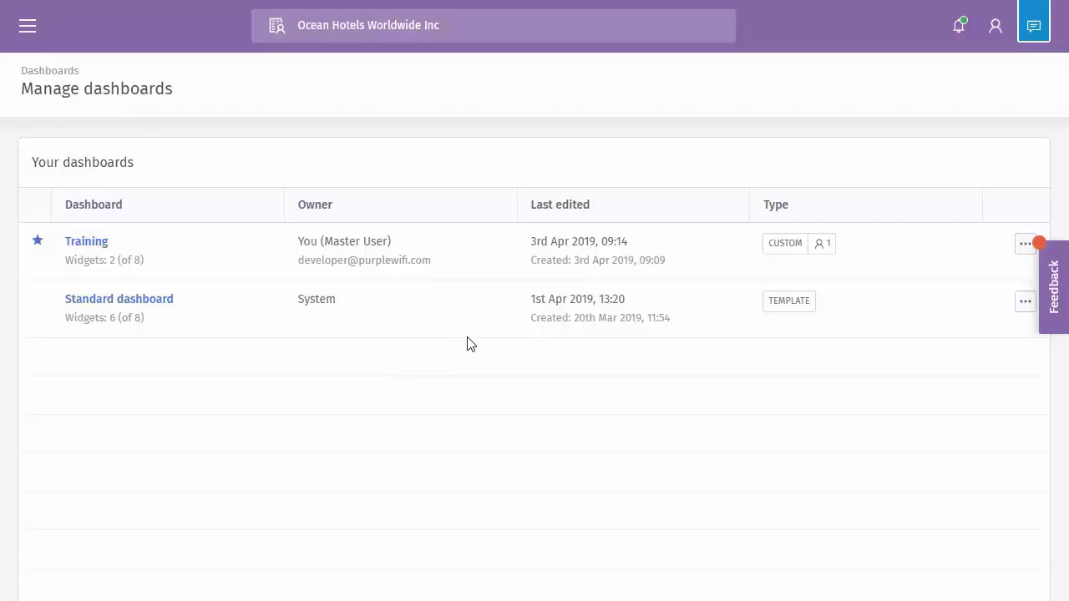